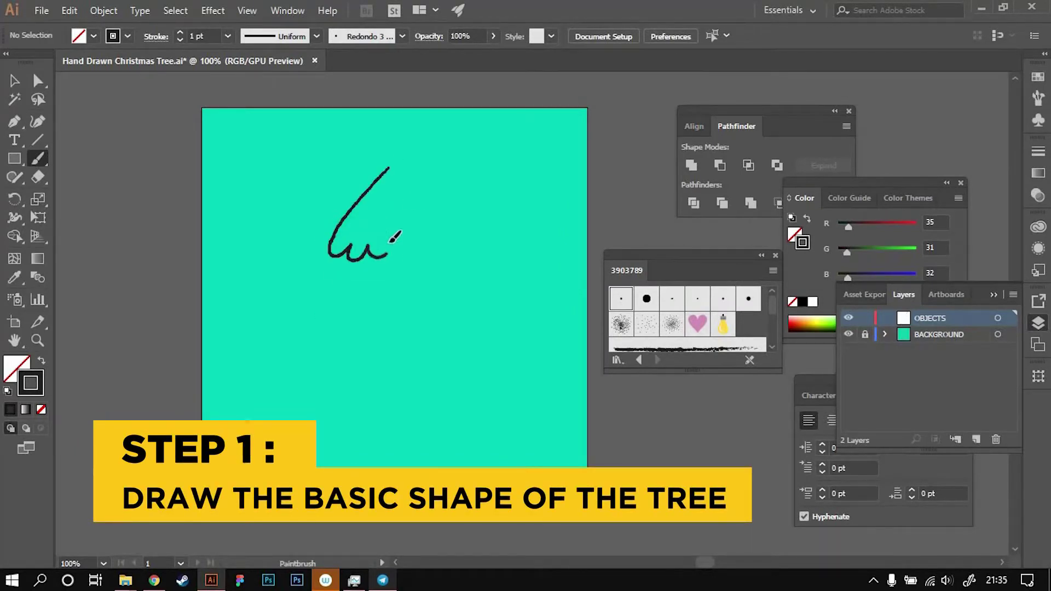
Step: Reflect a copy of the top-tier half to complete the pointed, scalloped top
right_click(458, 176)
left_click_drag(439, 223, 463, 211)
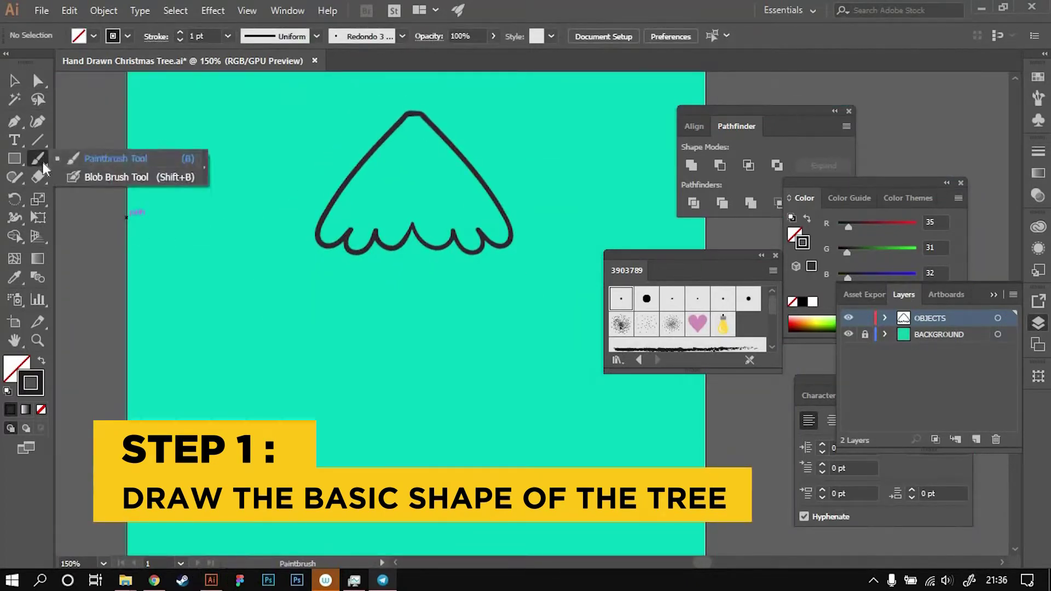
double_click(38, 158)
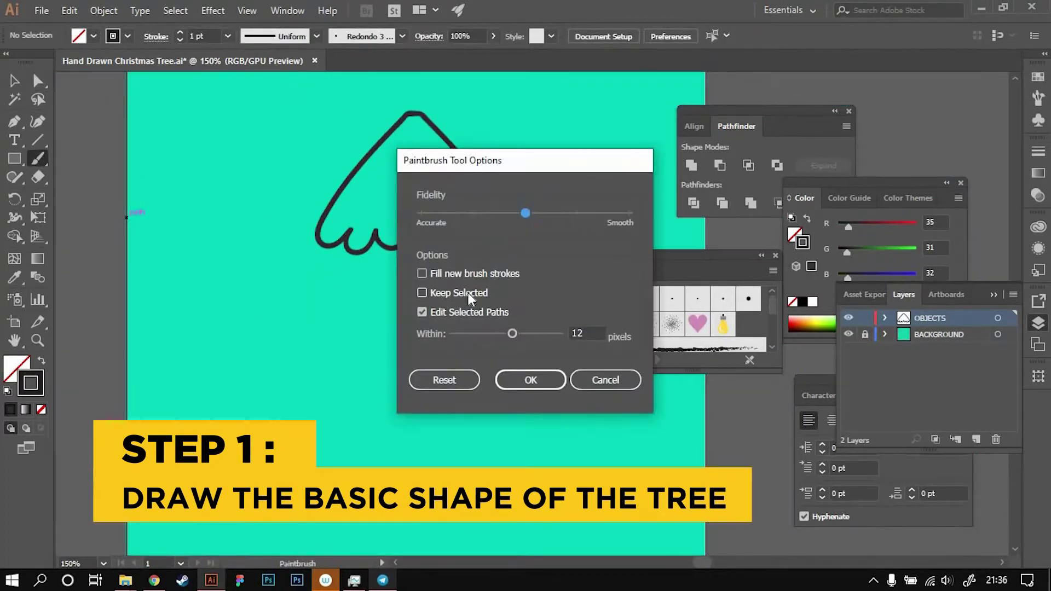
key("Return")
Step: Brush the wider second tier beneath the top, undoing a stray stroke
left_click_drag(342, 213, 374, 304)
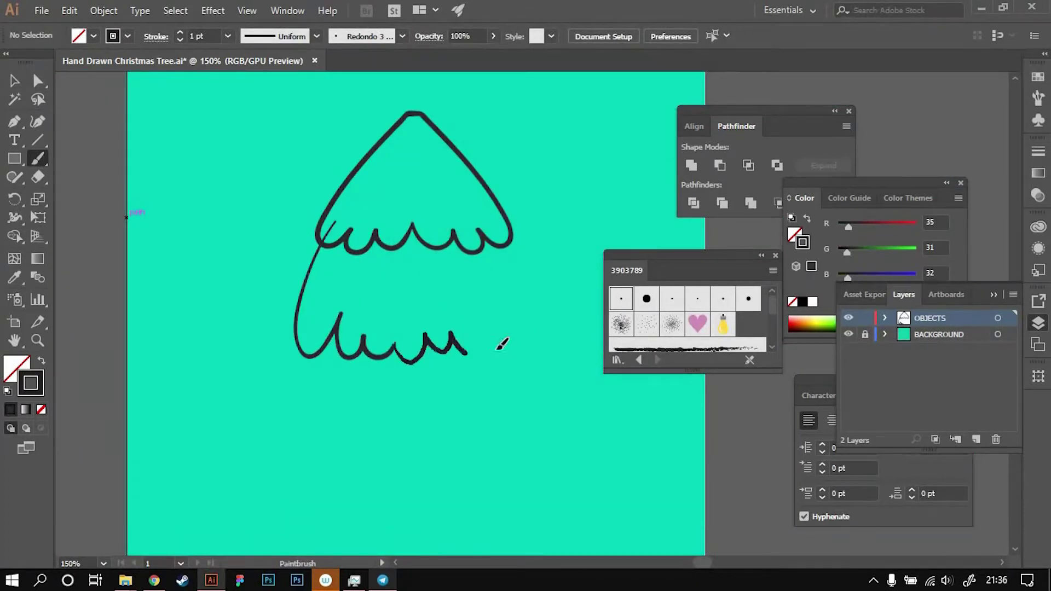
key("ctrl+z")
key("ctrl+z")
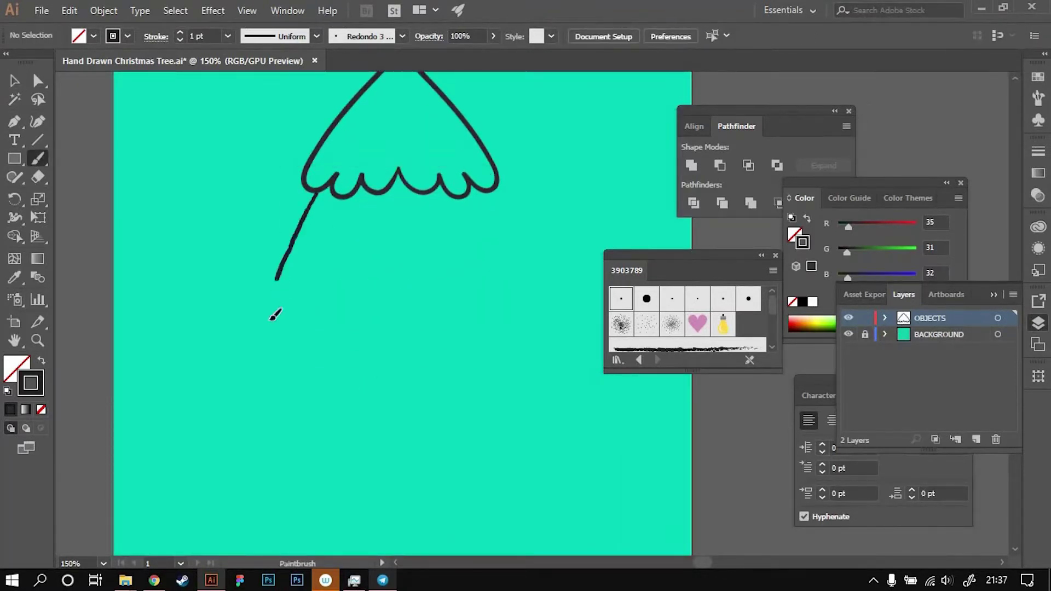
key("a")
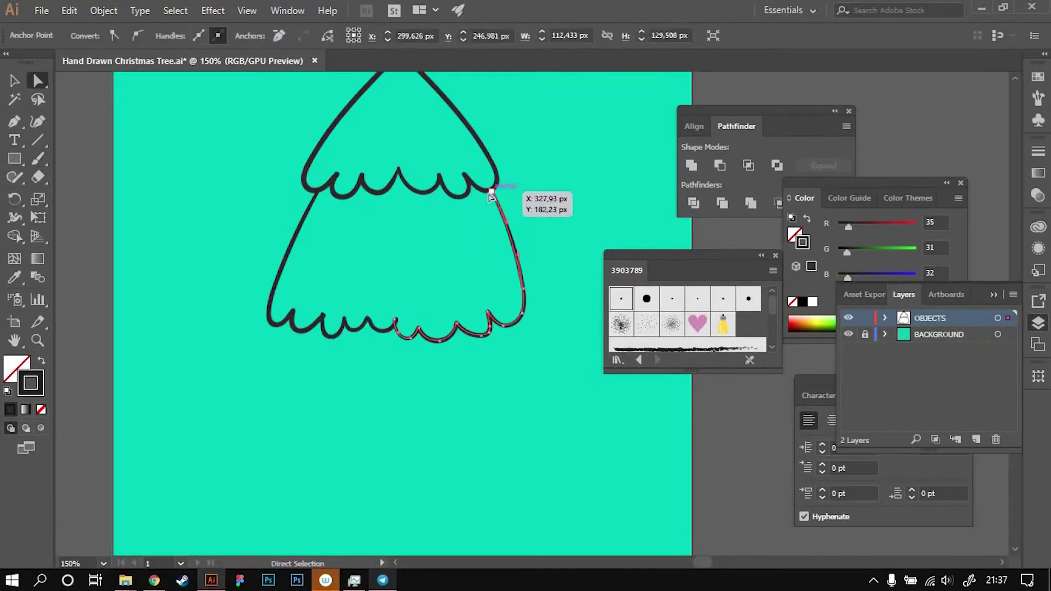
key("ctrl+minus")
key("ctrl+minus")
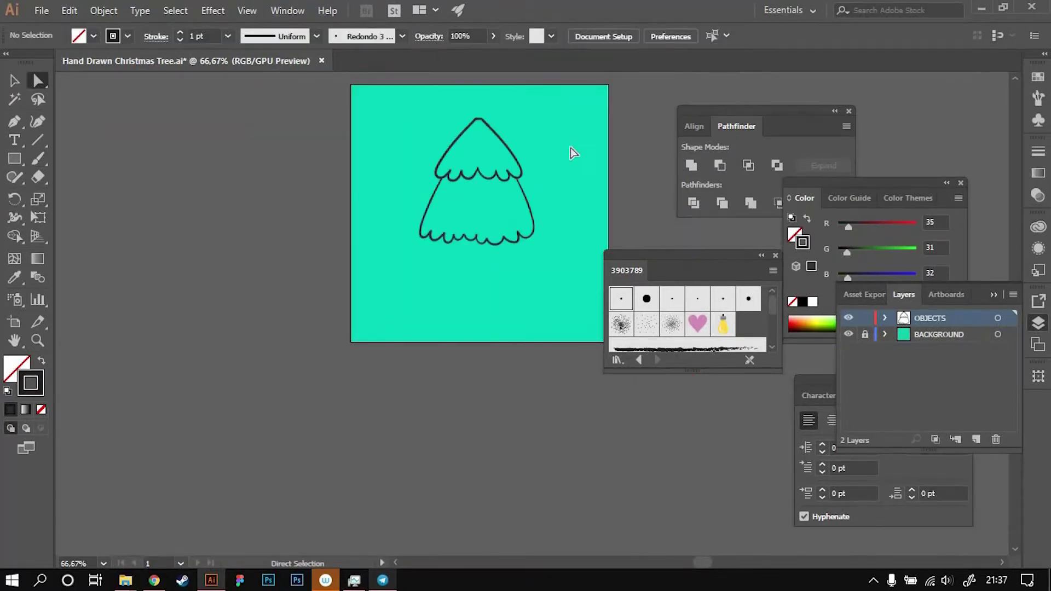
Step: Smooth a lower scallop by moving an anchor with Direct Selection
key("ctrl+plus")
key("ctrl+plus")
key("ctrl+plus")
key("shift+grave")
left_click(262, 171)
key("ctrl+minus")
key("ctrl+minus")
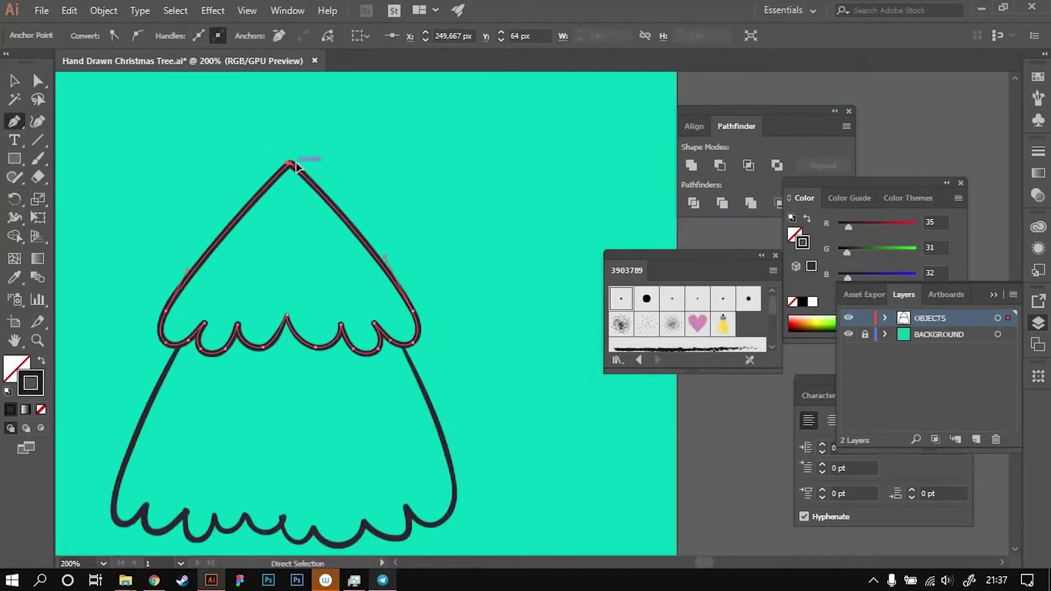
scroll(385, 253, "down", 2)
key("a")
key("ctrl+plus")
key("ctrl+plus")
key("ctrl+plus")
left_click_drag(301, 311, 300, 316)
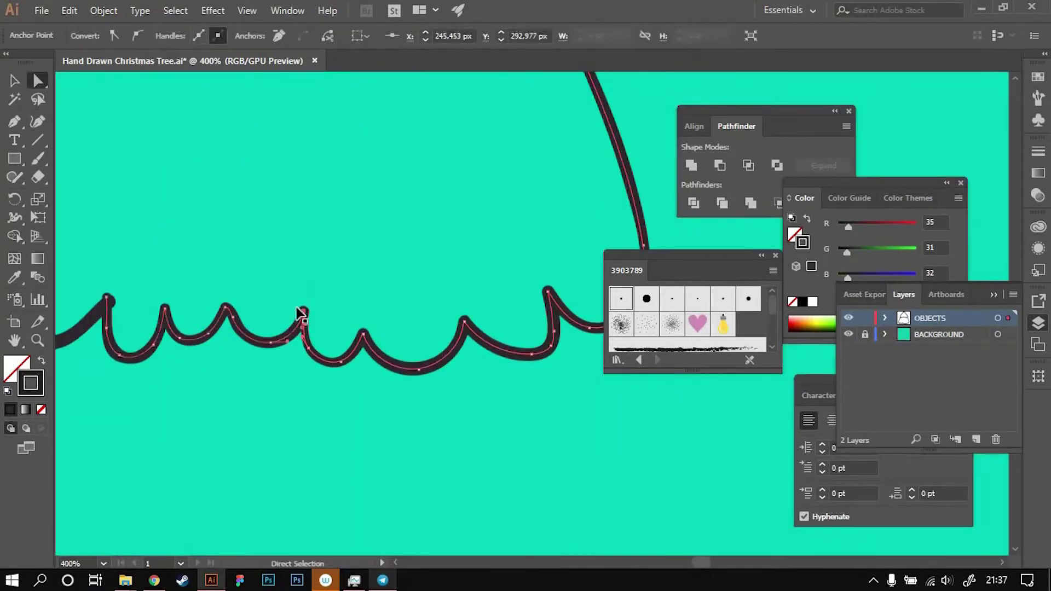
key("ctrl+shift+a")
key("ctrl+minus")
key("ctrl+minus")
key("ctrl+minus")
key("ctrl+minus")
Step: Brush the third tier's left side and remaining outline, undoing stray strokes
key("ctrl+plus")
key("b")
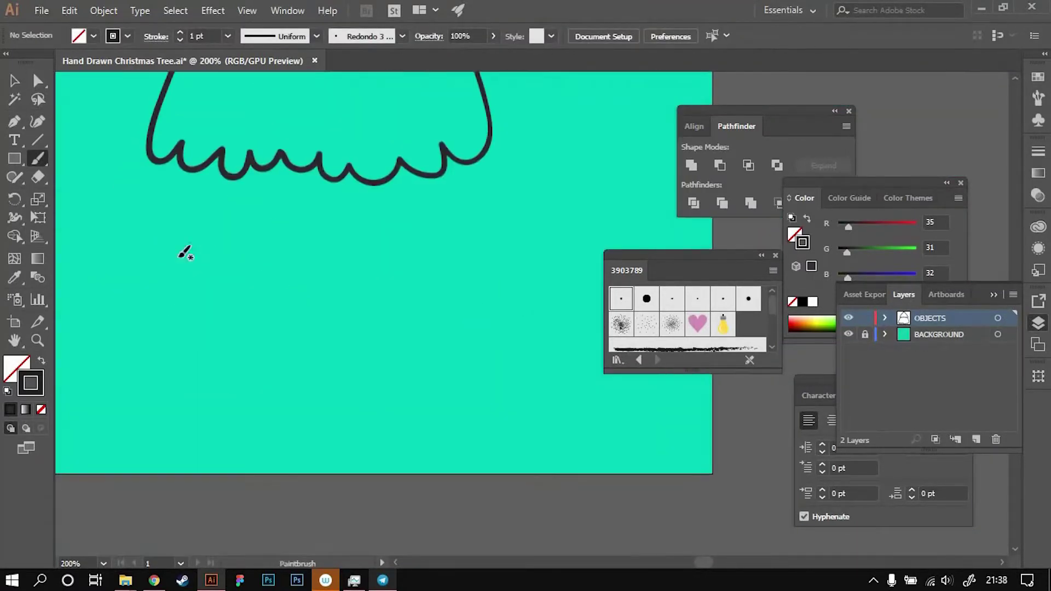
mouse_move(153, 162)
left_mouse_down()
mouse_move(352, 298)
mouse_move(216, 315)
left_mouse_up()
key("ctrl+z")
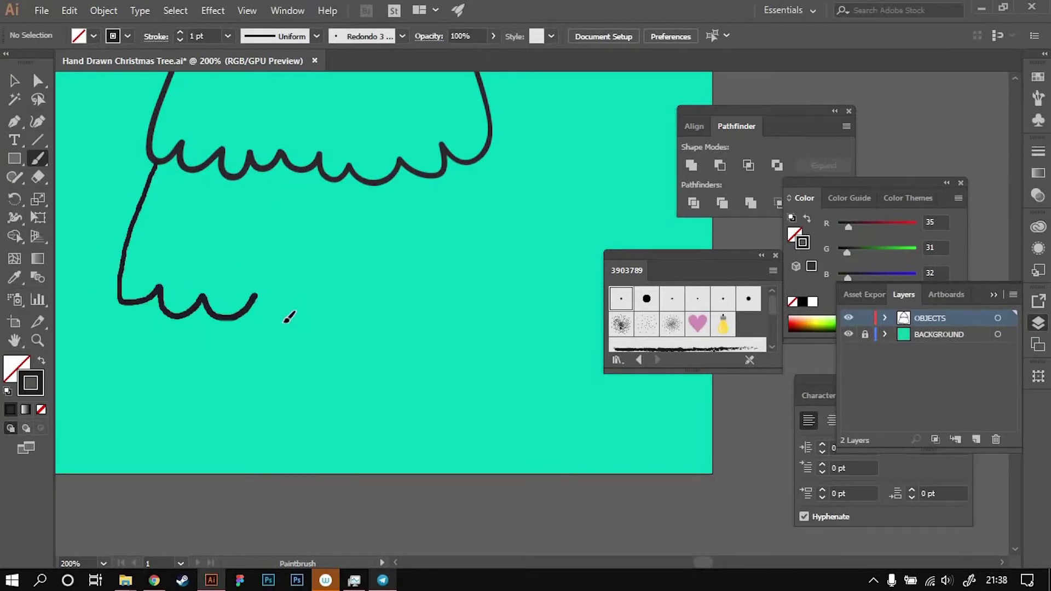
scroll(352, 269, "down", 2)
scroll(363, 348, "down", 2)
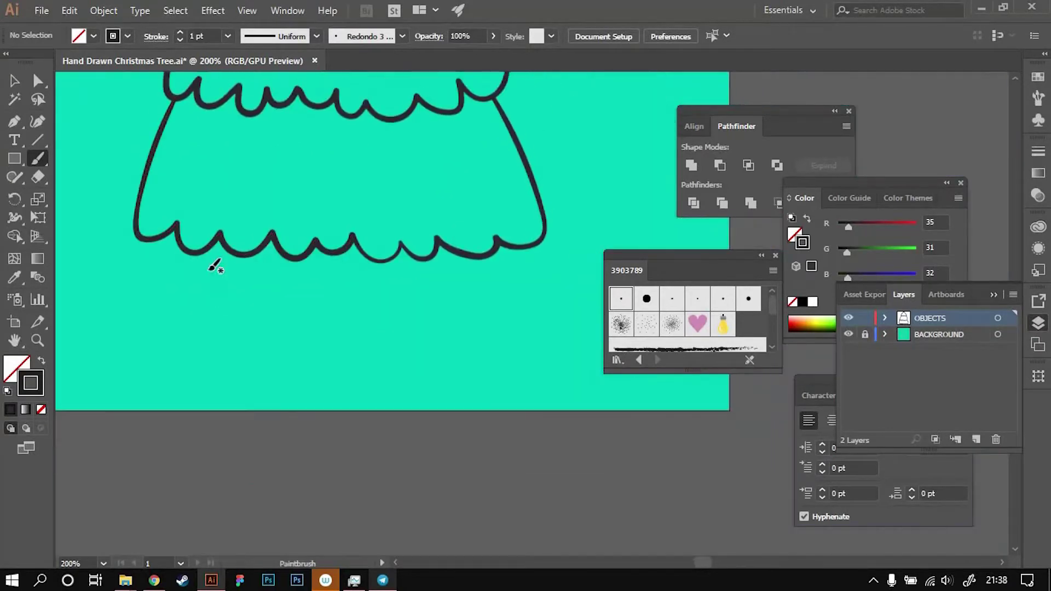
left_click_drag(481, 276, 497, 372)
key("ctrl+z")
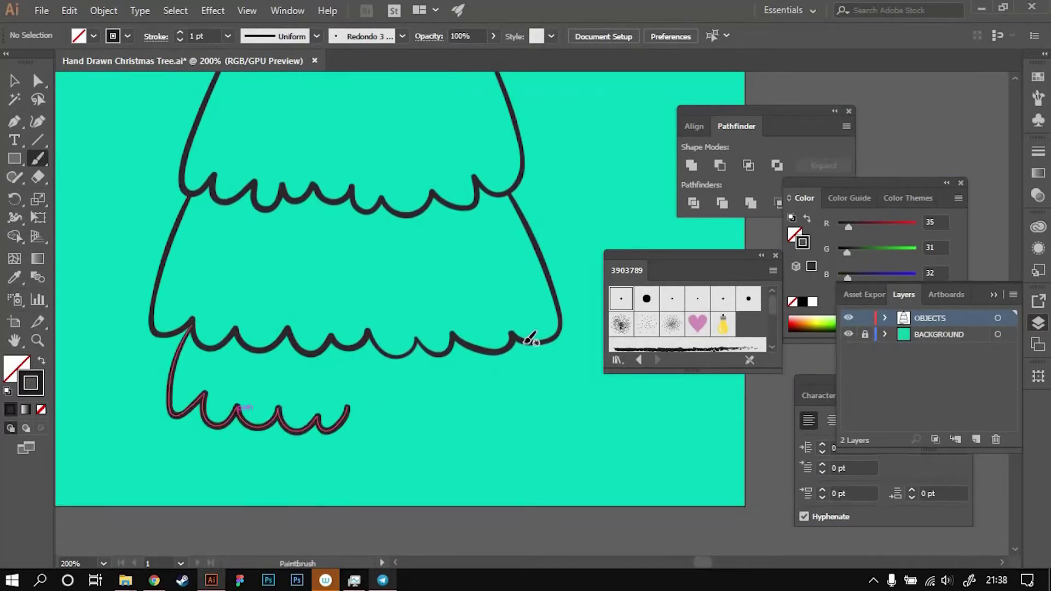
Step: Select an anchor on the lower tier stroke, then clear the selection
key("a")
scroll(402, 377, "up", 2)
scroll(480, 422, "up", 2)
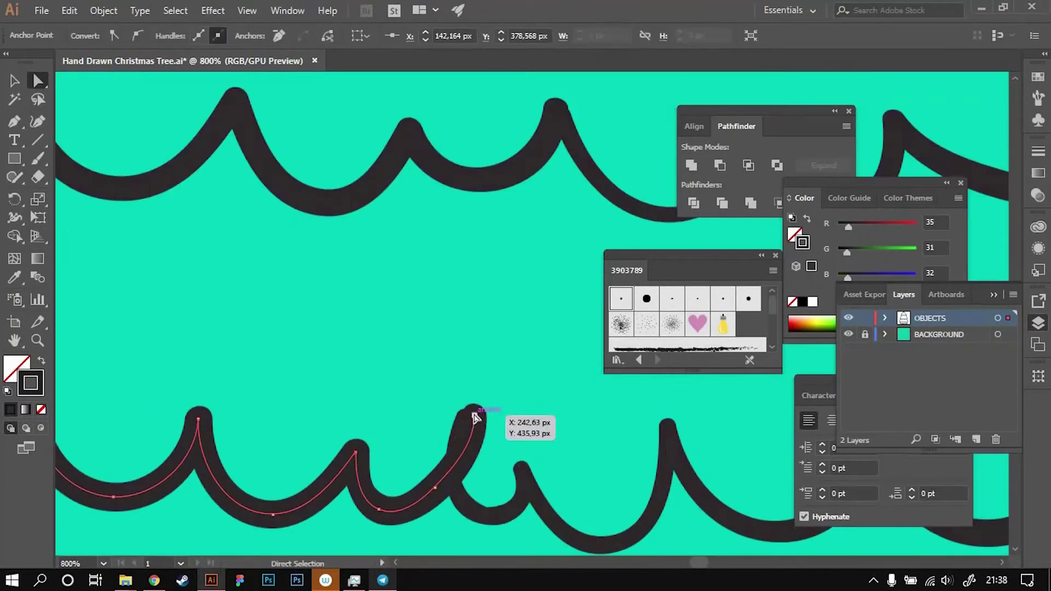
left_click(449, 465)
key("p")
key("ctrl+shift+a")
key("ctrl+1")
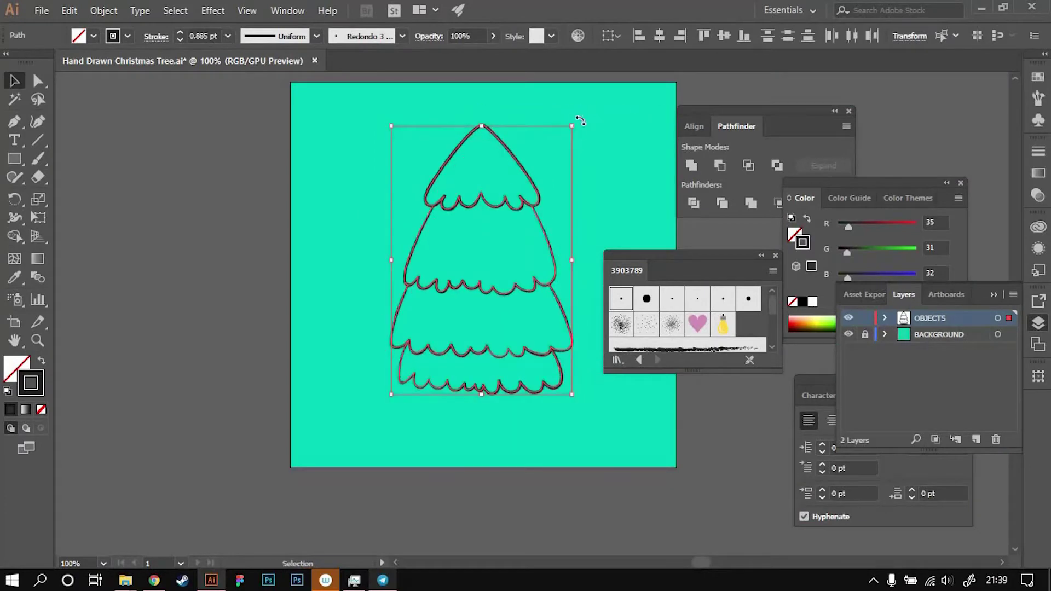
Step: Brush the flared trunk below the tree
key("ctrl+plus")
key("ctrl+plus")
key("b")
left_click_drag(405, 331, 392, 426)
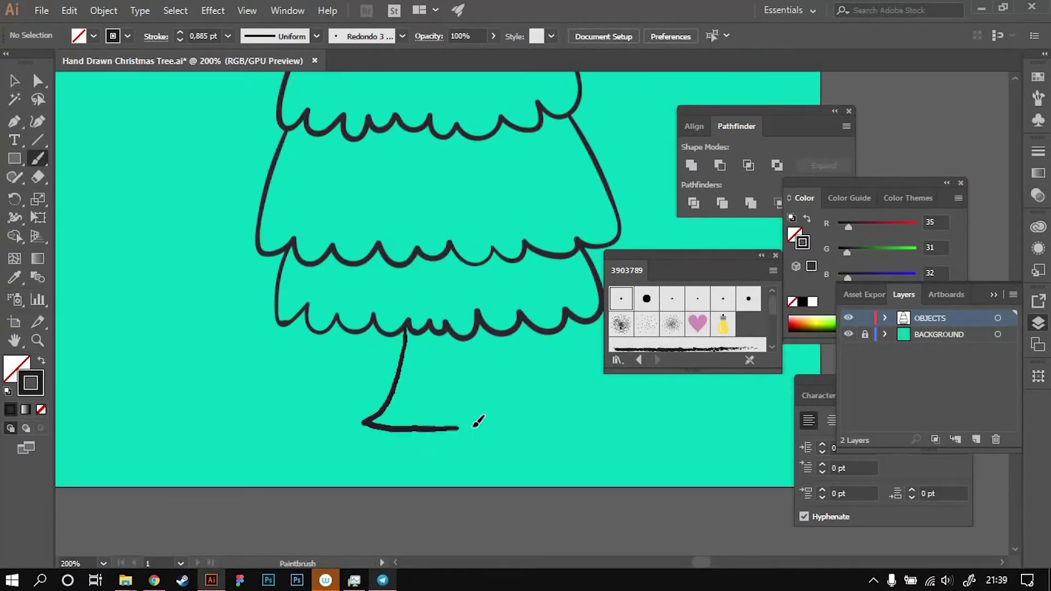
Step: Select the whole drawing and Expand Appearance of the brush strokes
key("ctrl+1")
key("v")
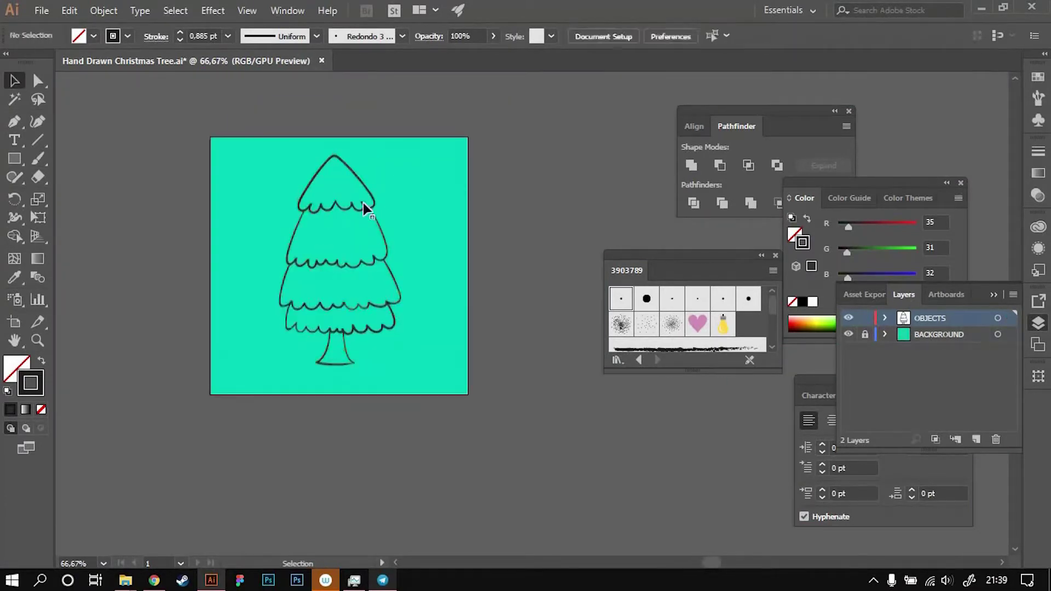
key("ctrl+a")
left_click(208, 186)
Step: Merge the top tier's regions into one solid shape with Shape Builder (Shift+M)
key("shift+m")
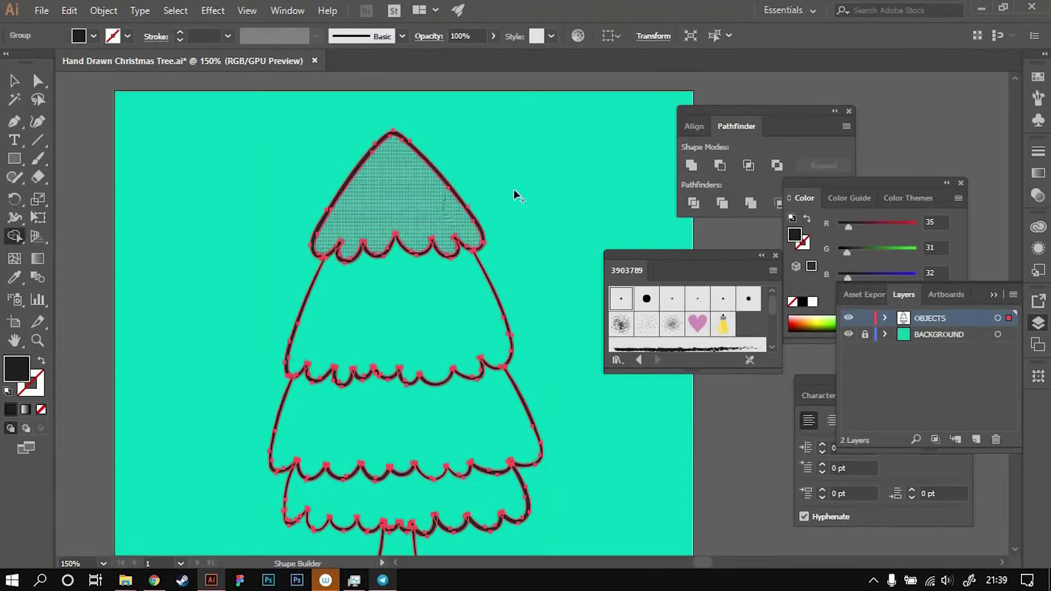
left_click_drag(391, 230, 441, 503)
key("ctrl+plus")
key("ctrl+plus")
key("ctrl+plus")
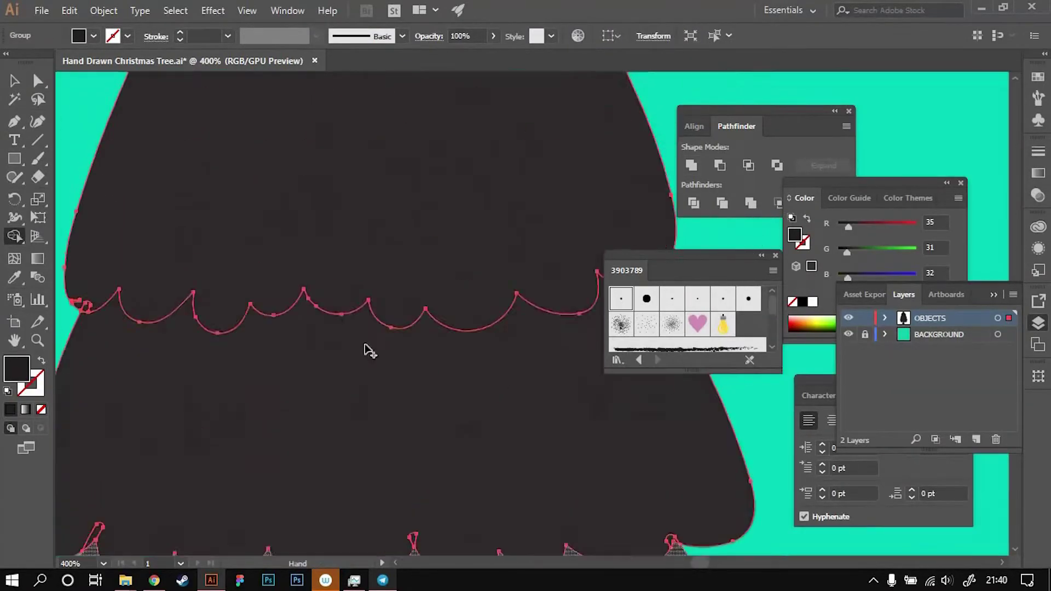
key("ctrl+plus")
key("ctrl+plus")
key("ctrl+plus")
key("ctrl+plus")
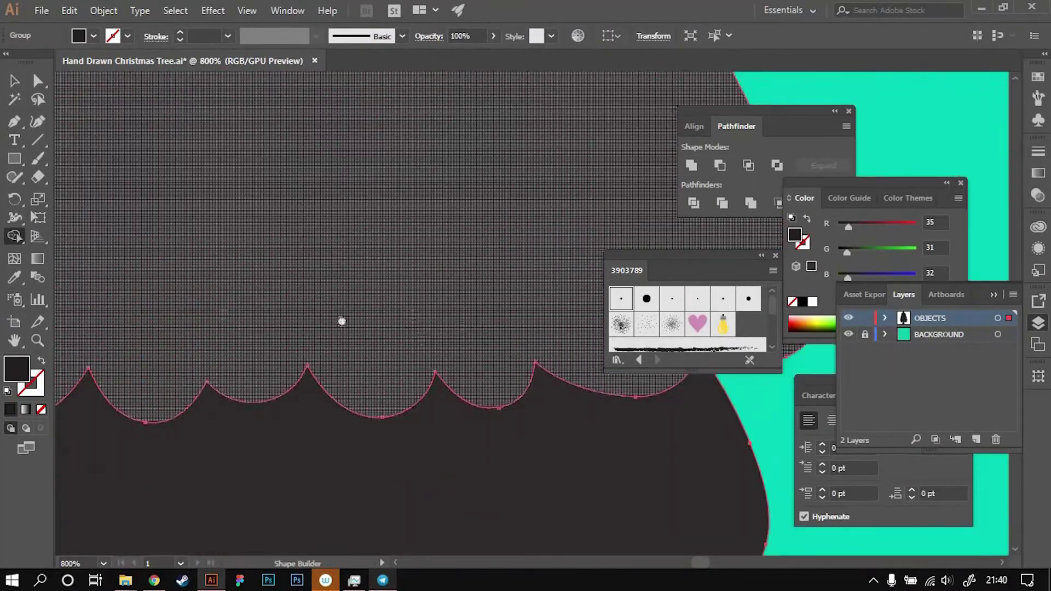
key("ctrl+plus")
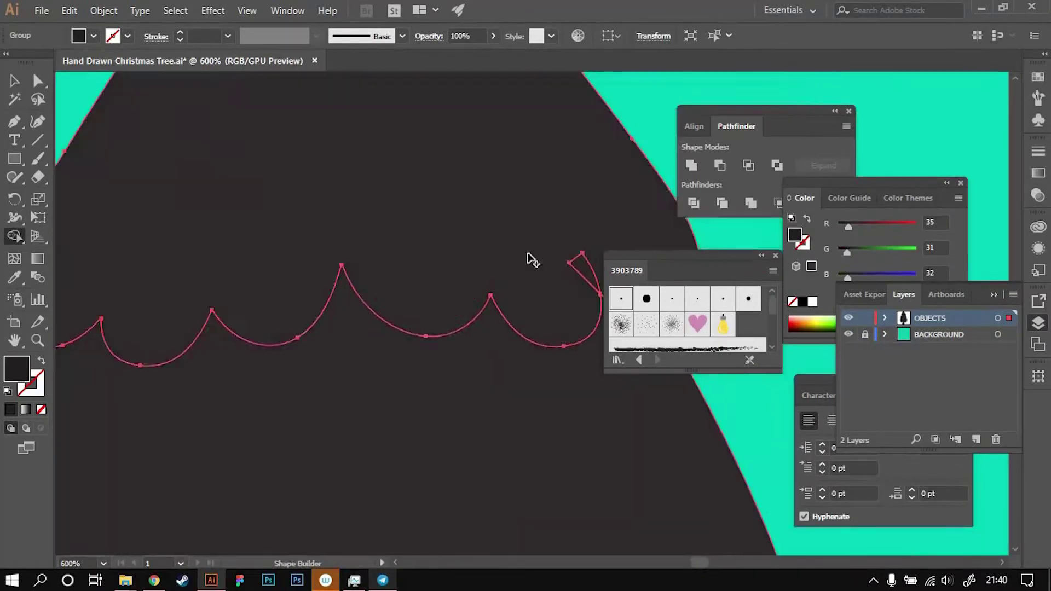
key("v")
key("ctrl+1")
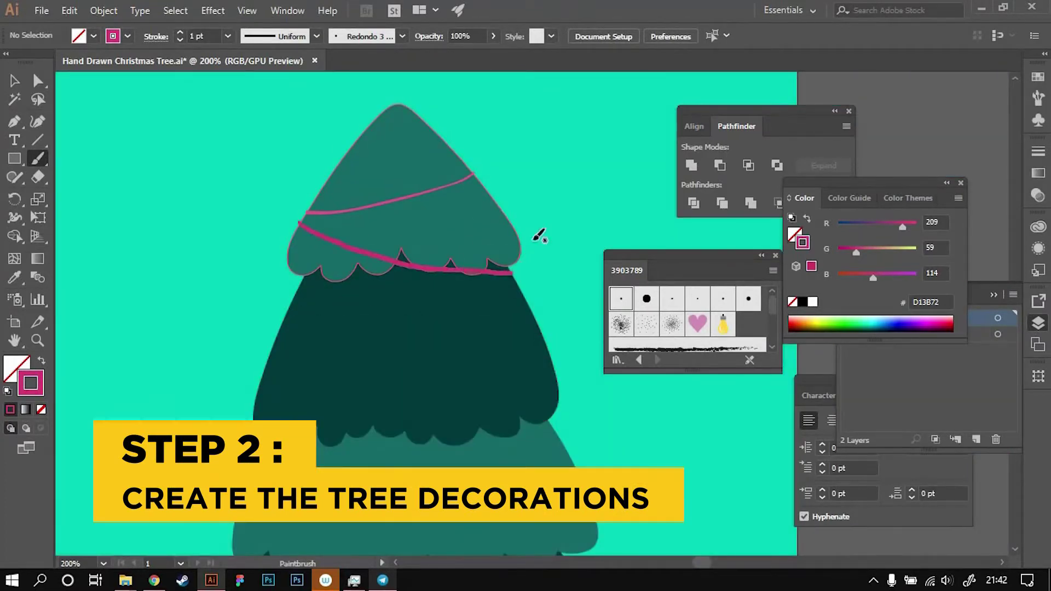
Step: Brush the lower garland across the middle tier and remove a stray red loop
scroll(539, 235, "down", 2)
scroll(288, 305, "down", 2)
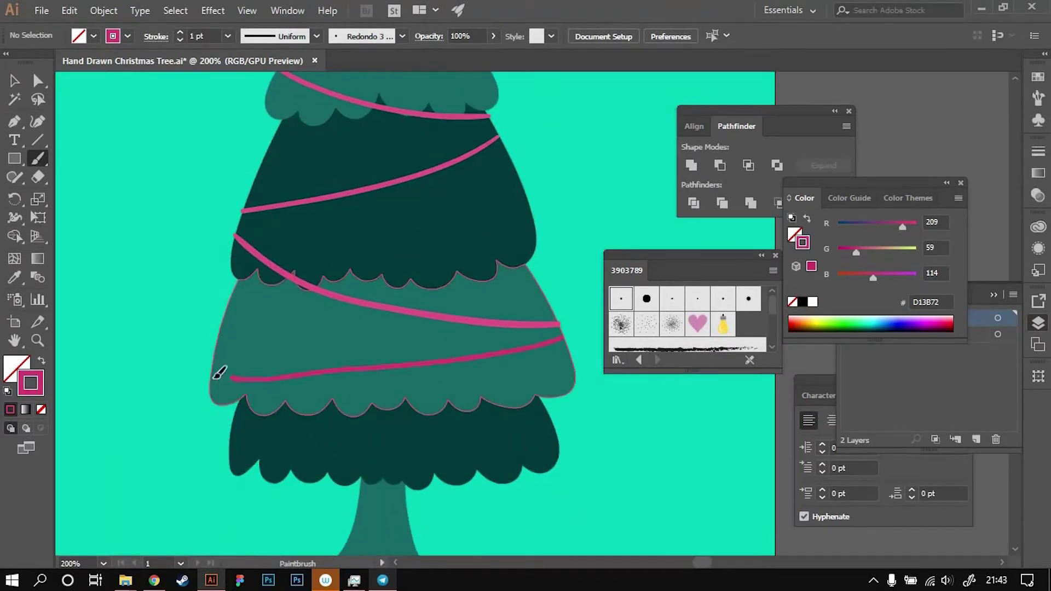
left_click_drag(219, 373, 208, 377)
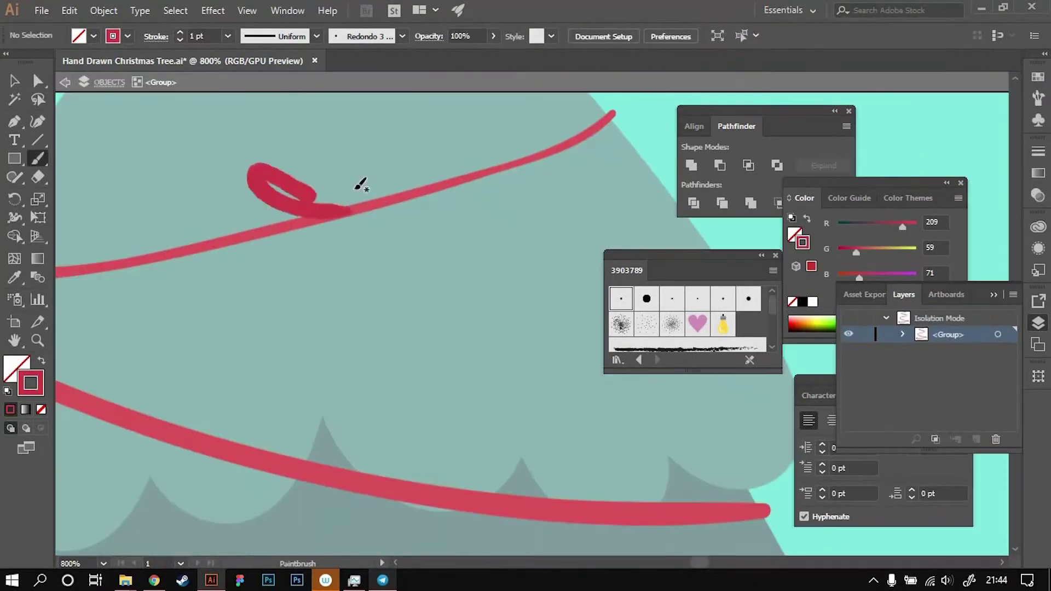
key("ctrl+z")
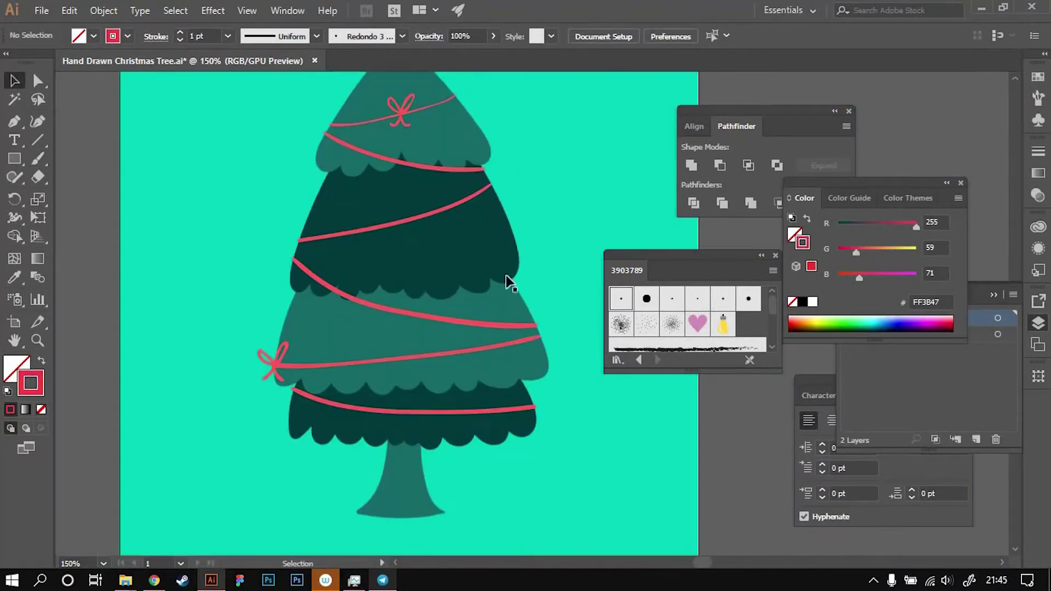
Step: Expand the strokes and isolate the star and garland groups for yellow and orange recolouring
key("ctrl+1")
scroll(261, 180, "up", 3, "alt")
key("b")
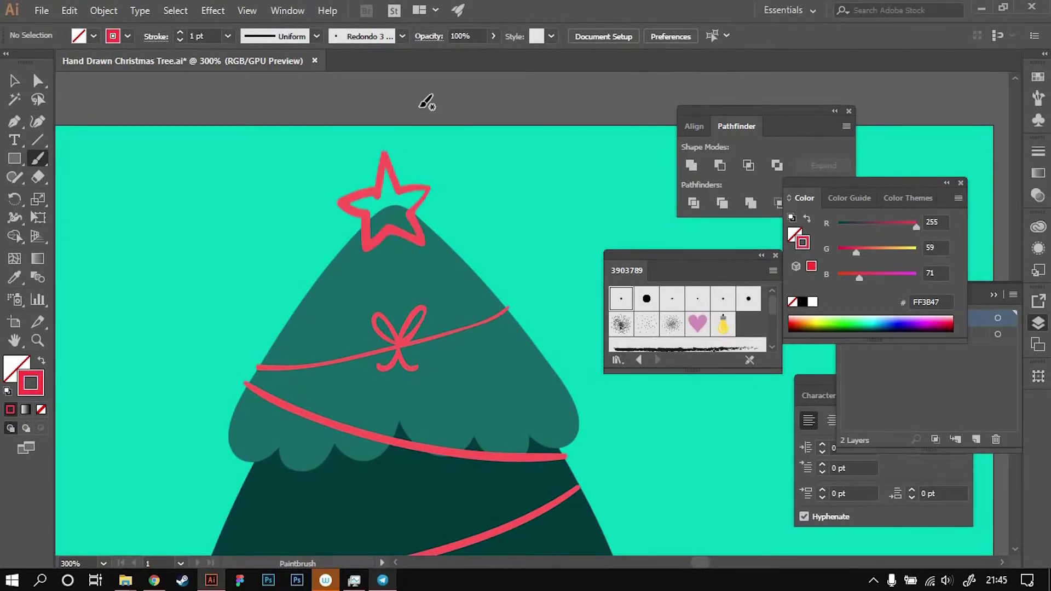
left_click(183, 173)
double_click(414, 199)
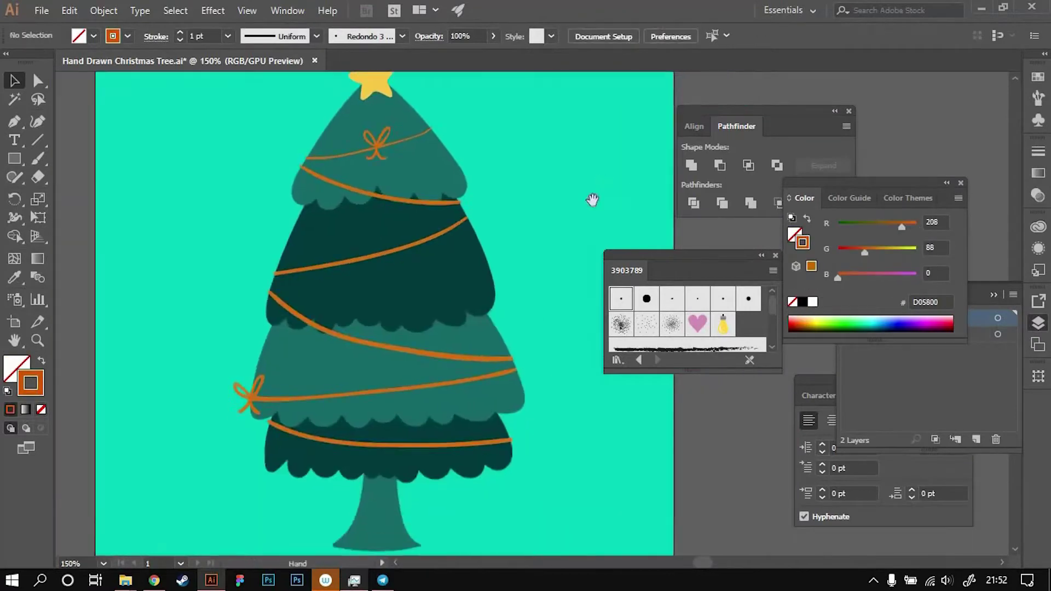
scroll(592, 200, "up", 3)
scroll(519, 171, "up", 3)
double_click(308, 169)
key("ctrl+z")
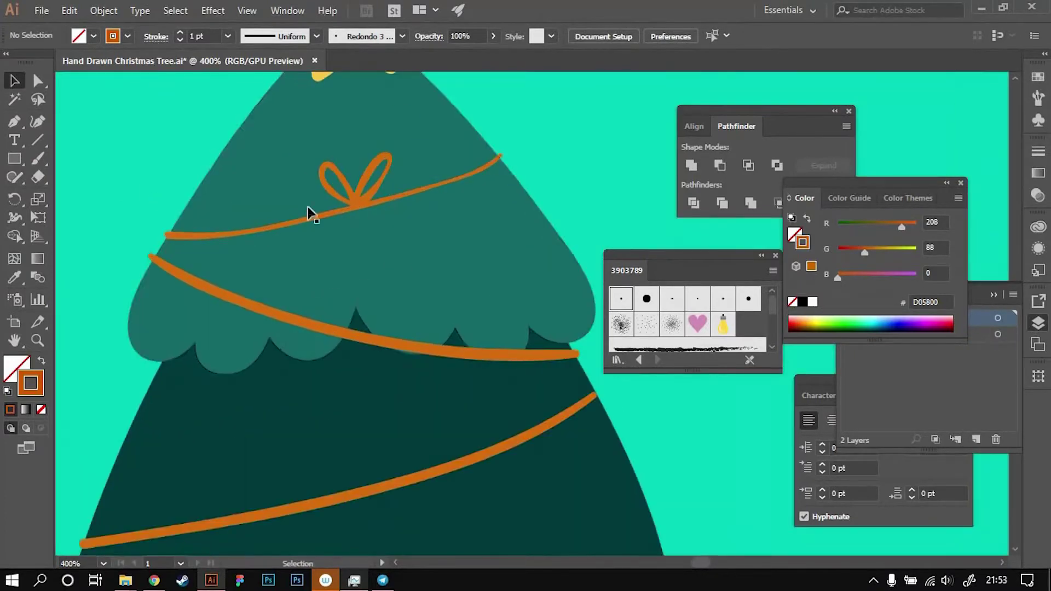
Step: Draw a round orange ornament ring under the top bow and expand it
left_click_drag(379, 237, 399, 218)
key("ctrl+z")
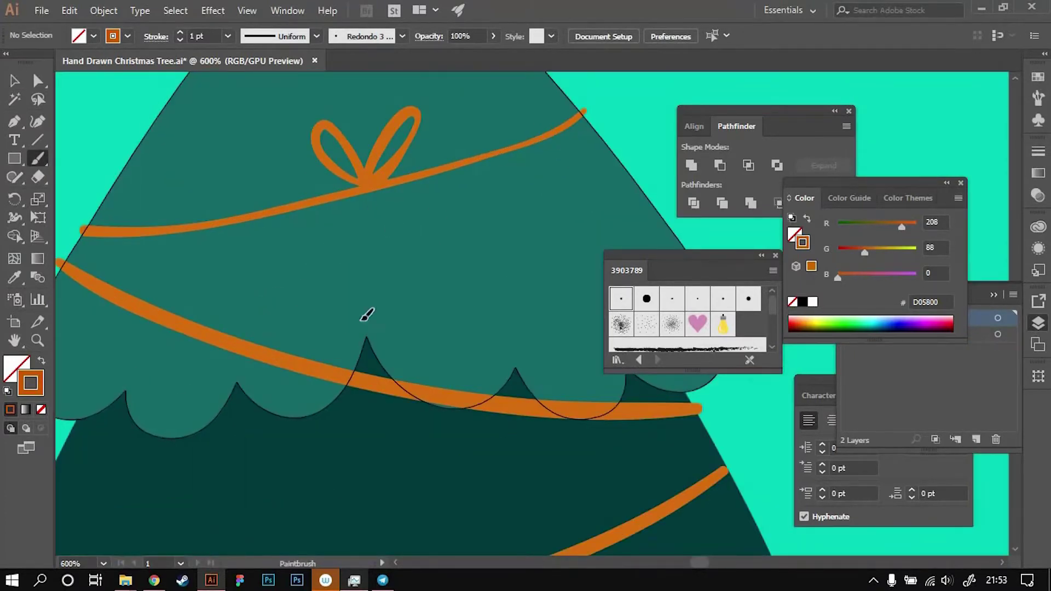
left_click_drag(366, 312, 387, 230)
key("v")
left_click(103, 11)
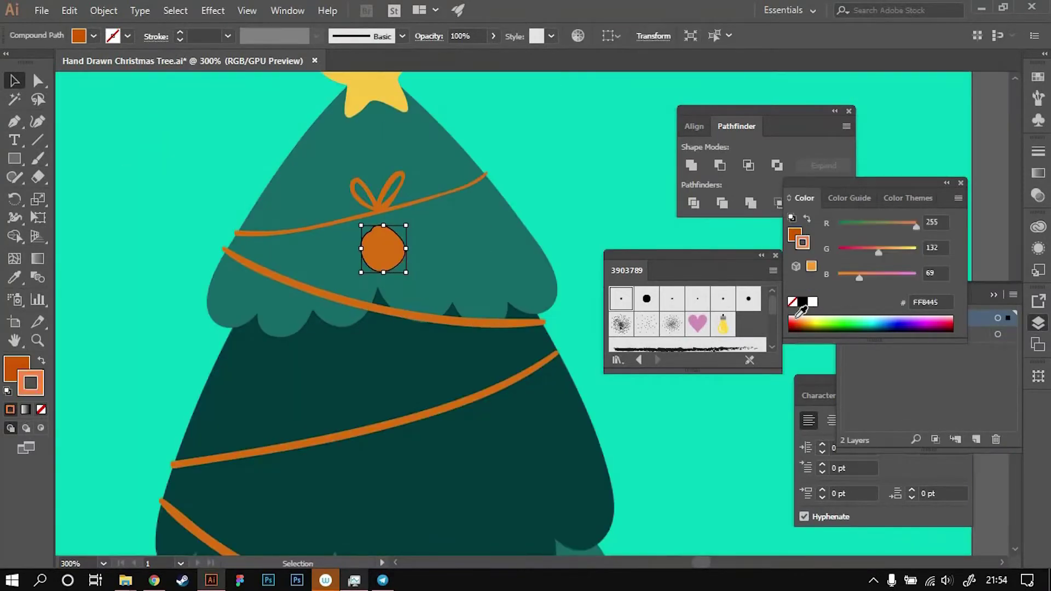
Step: Recolour the ball peach and replace it with a new round ellipse ball
left_click(798, 313)
key("ctrl+plus")
key("p")
left_click_drag(377, 239, 390, 233)
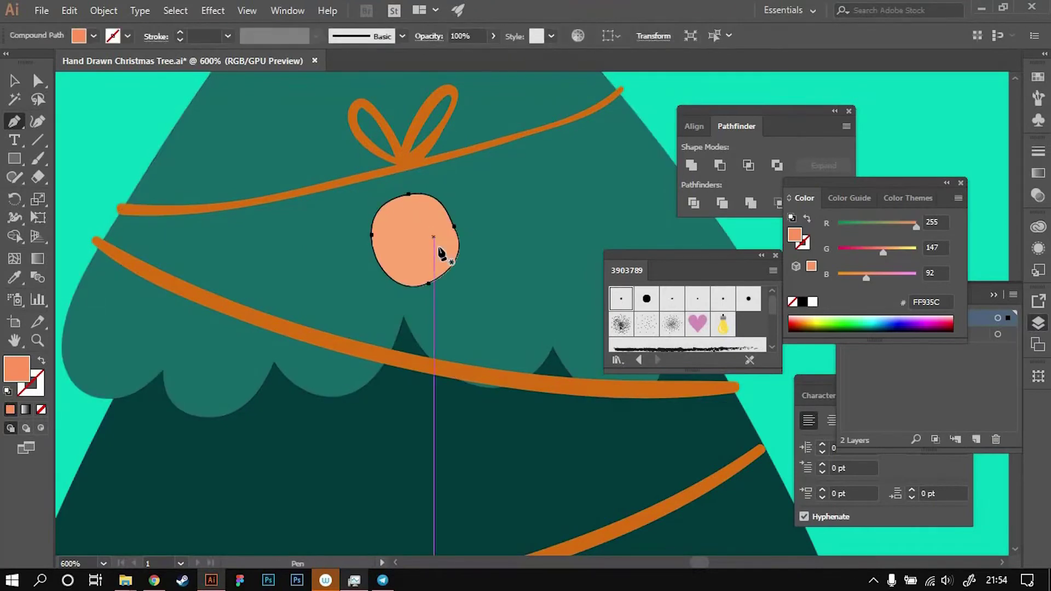
key("Delete")
key("l")
left_click_drag(364, 213, 435, 281)
key("v")
key("ctrl+0")
Step: Alt-drag ball copies down the tiers, colouring them yellow, blue and yellow
key("ctrl+plus")
mouse_move(368, 184)
left_mouse_down()
mouse_move(371, 268)
mouse_move(325, 286)
left_mouse_up()
left_click(815, 327)
key("ctrl+minus")
left_click_drag(364, 146, 375, 422)
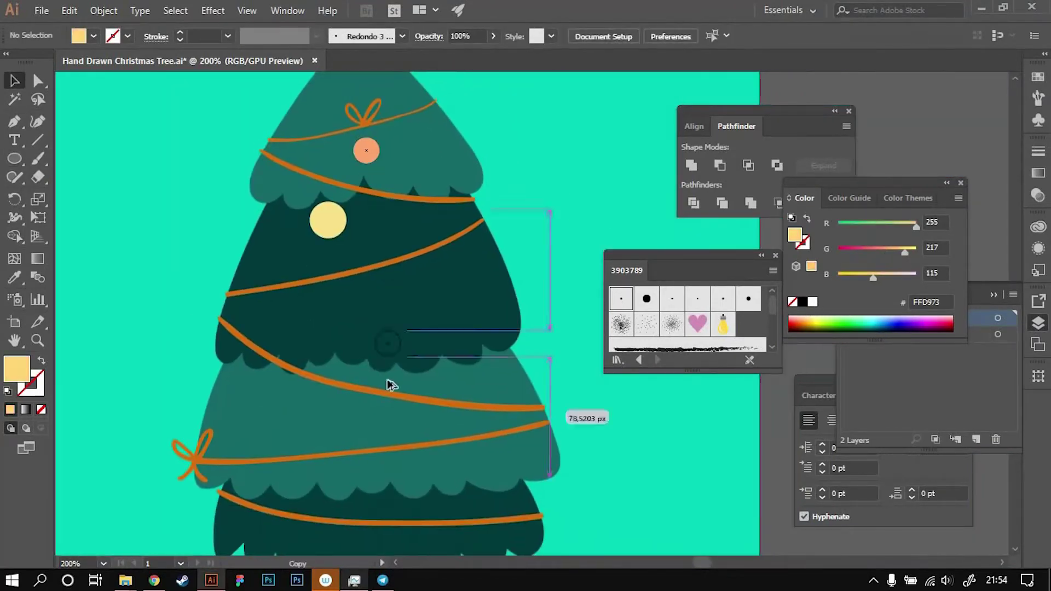
left_click(879, 320)
left_click_drag(472, 397, 442, 324)
left_click_drag(283, 488, 274, 476)
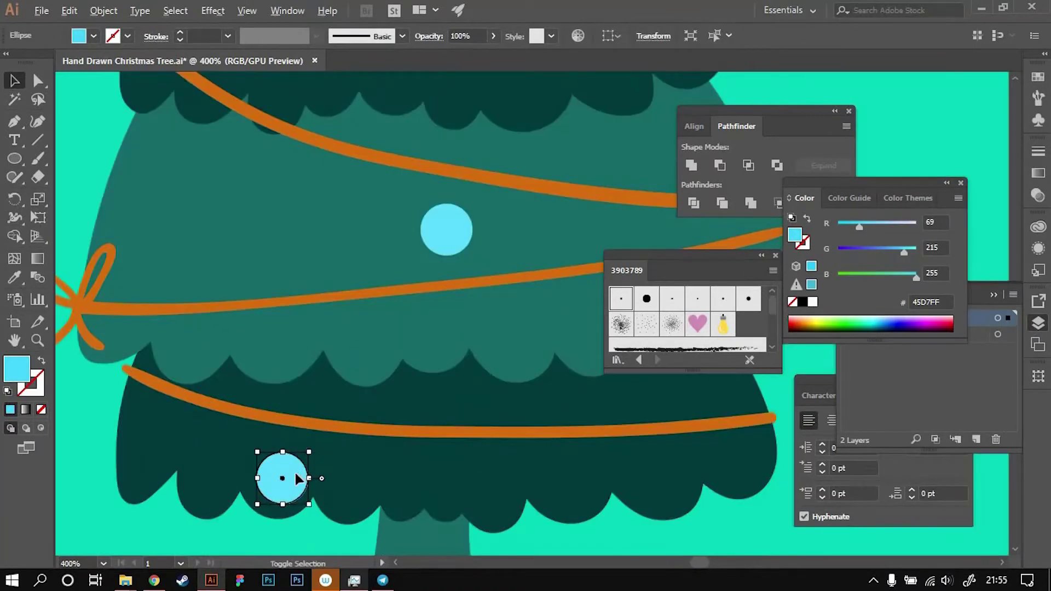
left_click(816, 327)
Step: Brush looped strings from the garland down to the peach, yellow and blue balls
double_click(363, 208)
key("ctrl+plus")
key("ctrl+plus")
key("b")
left_click_drag(369, 214, 378, 251)
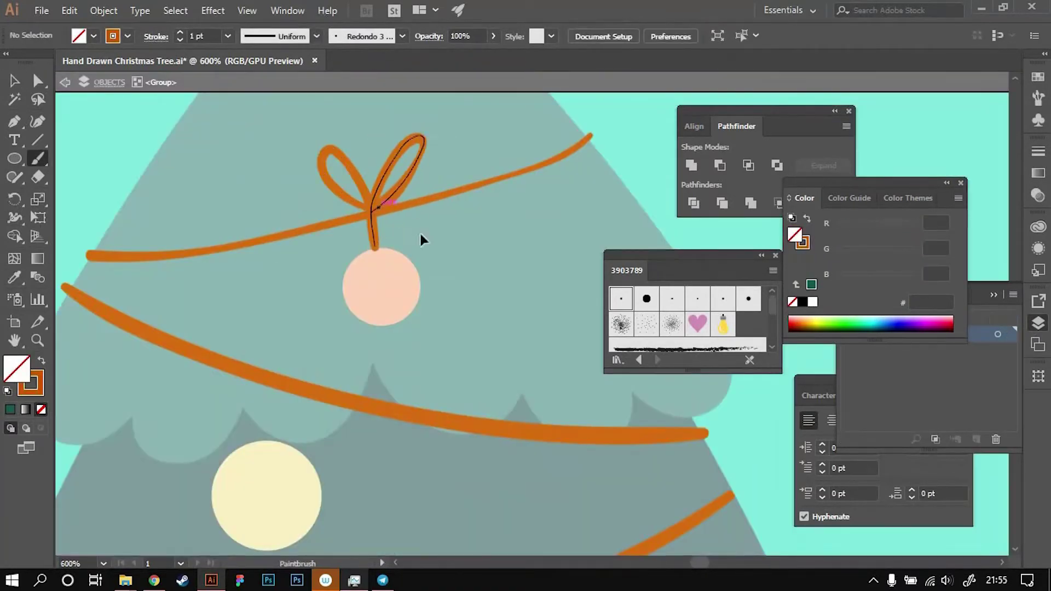
scroll(422, 224, "down", 10)
left_click_drag(306, 164, 306, 274)
scroll(335, 199, "down", 10)
left_click_drag(241, 219, 258, 307)
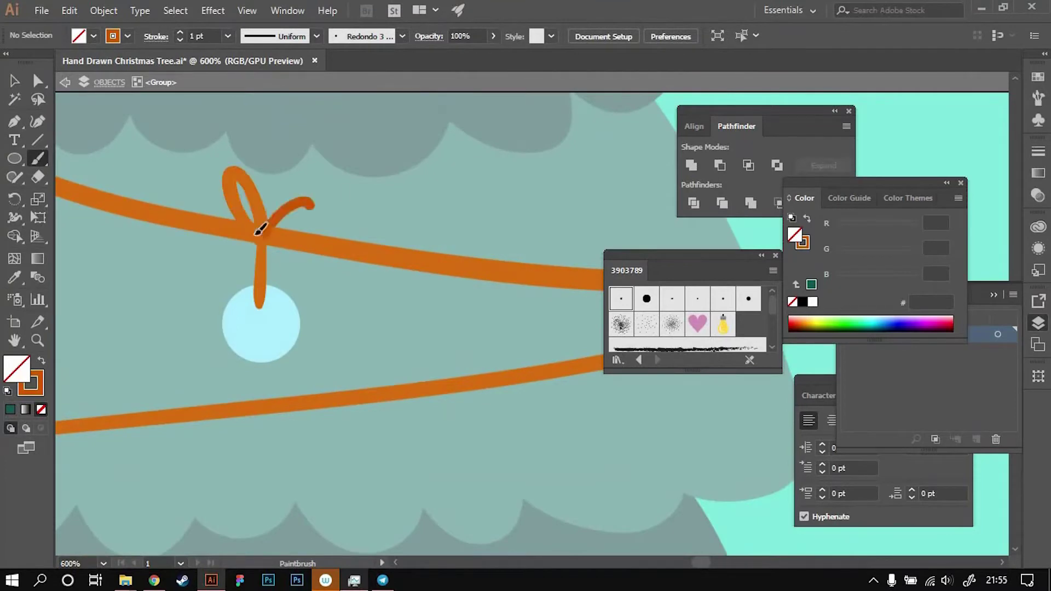
scroll(310, 212, "down", 10)
key("Escape")
key("ctrl+minus")
key("ctrl+minus")
key("ctrl+minus")
key("ctrl+minus")
key("ctrl+minus")
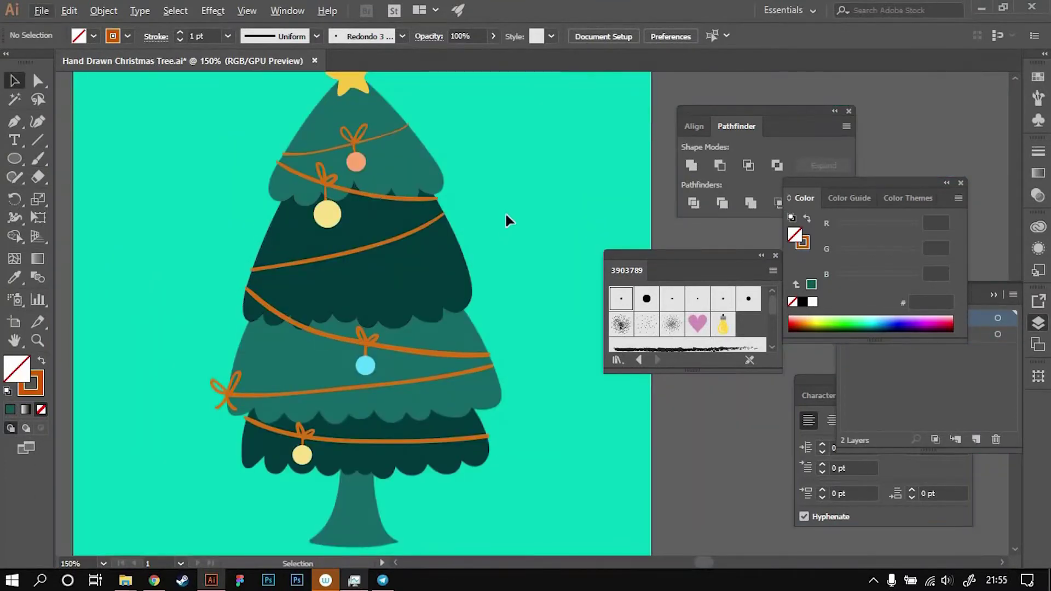
Step: Sample the dark teal from the tree and paint a shine mark on the peach ball
key("v")
left_click(684, 230)
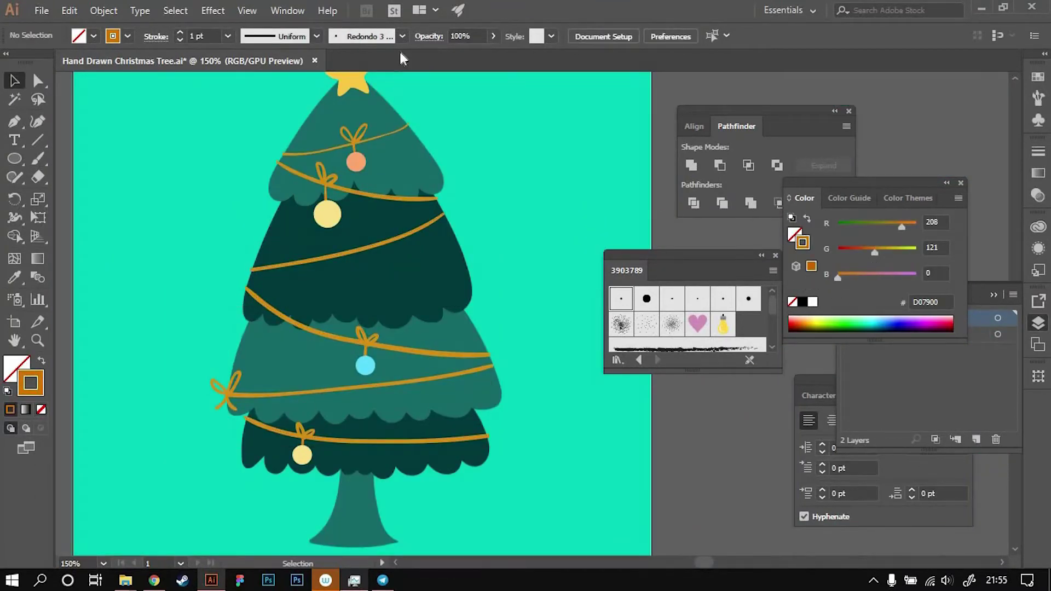
scroll(370, 89, "up", 2)
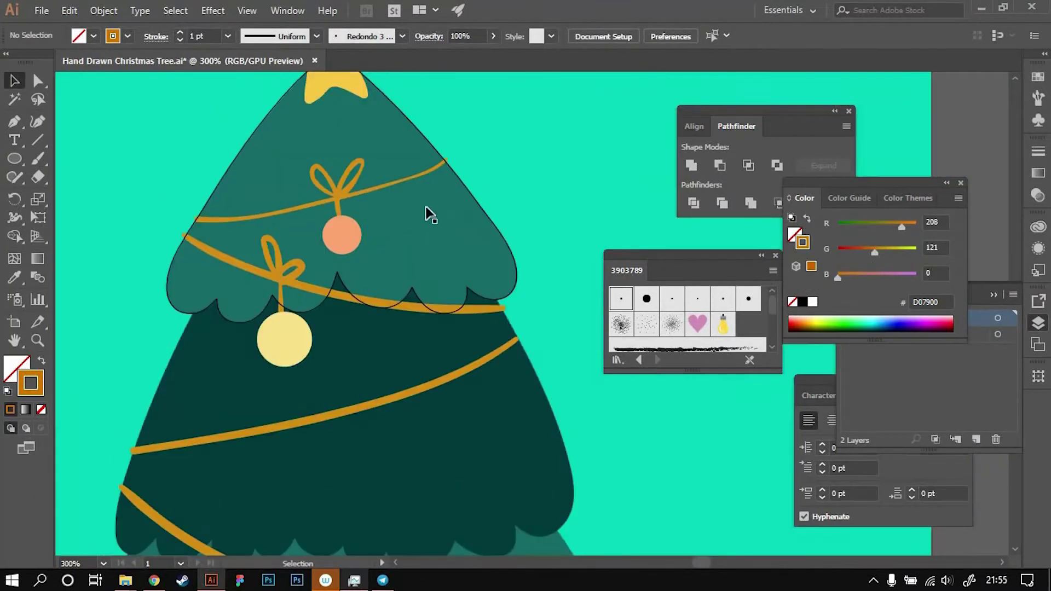
left_click(355, 352)
key("b")
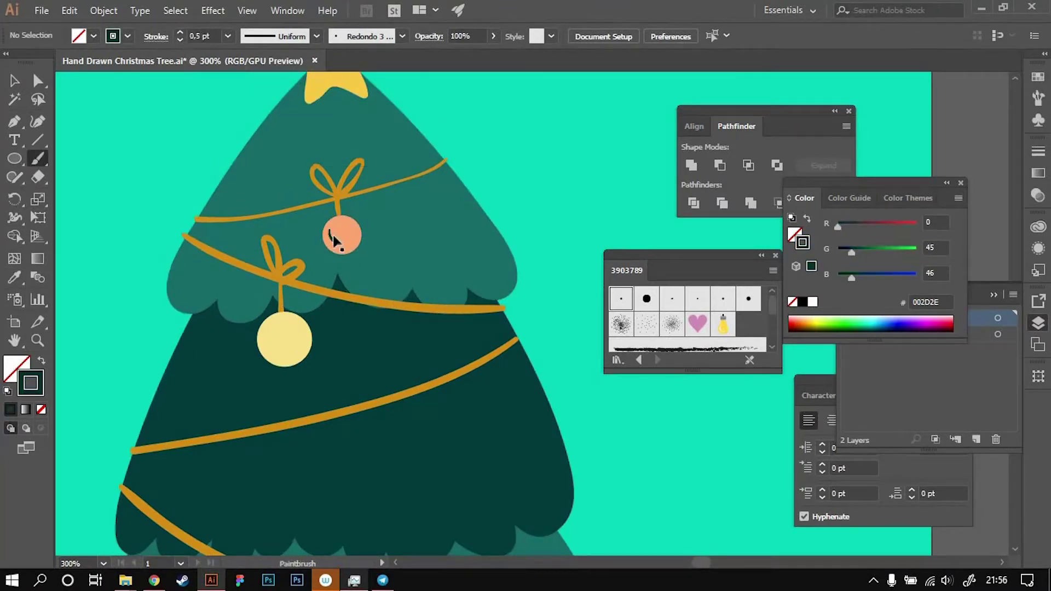
left_click_drag(338, 233, 334, 241)
Step: Select the ornament groups and reposition the highlight mark on the peach ball
scroll(313, 252, "down", 3)
scroll(313, 253, "left", 2)
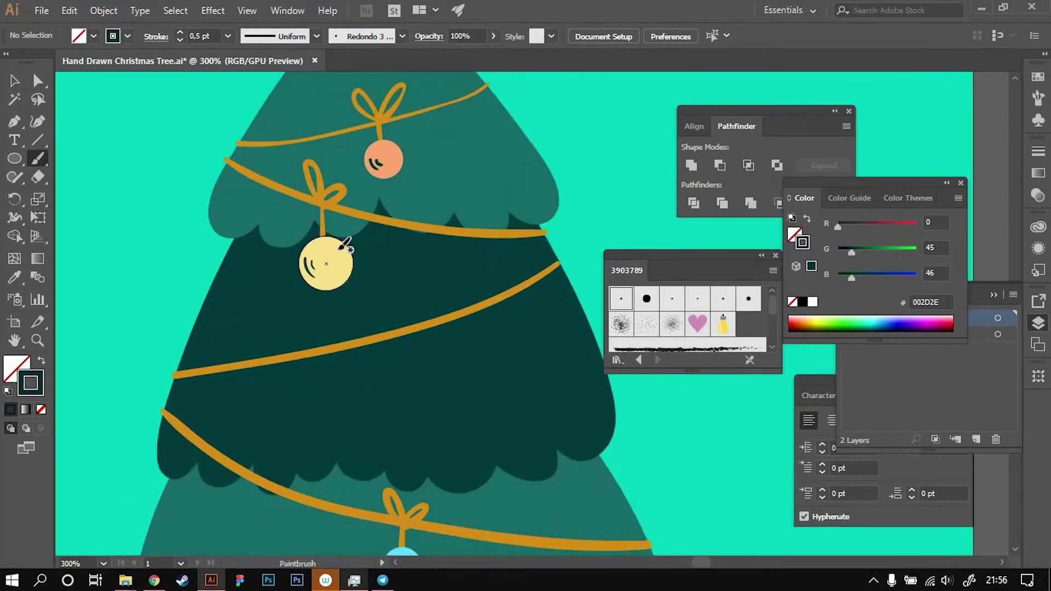
scroll(343, 271, "down", 2)
scroll(430, 295, "down", 4)
scroll(282, 410, "down", 1)
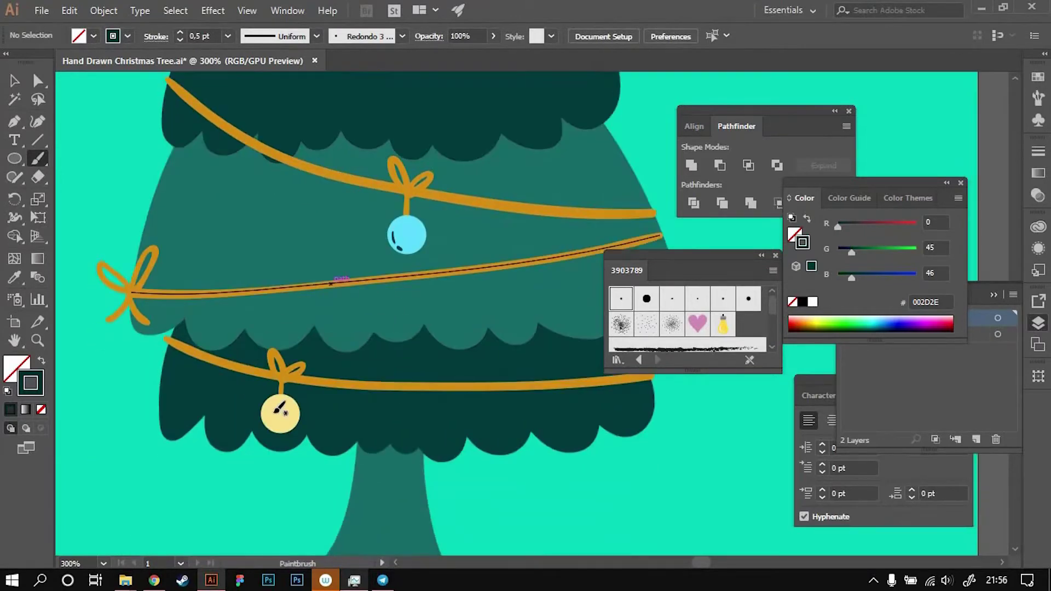
scroll(293, 398, "up", 2)
scroll(314, 438, "up", 3)
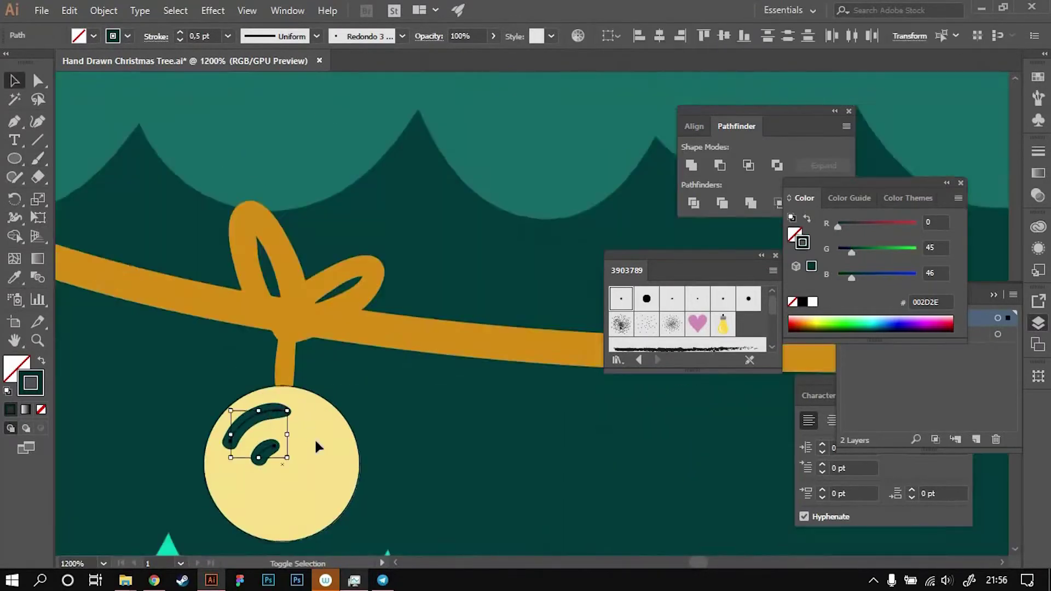
scroll(314, 438, "down", 4)
key("v")
left_click(458, 282)
scroll(458, 282, "up", 2)
scroll(261, 288, "down", 3)
scroll(328, 211, "up", 2)
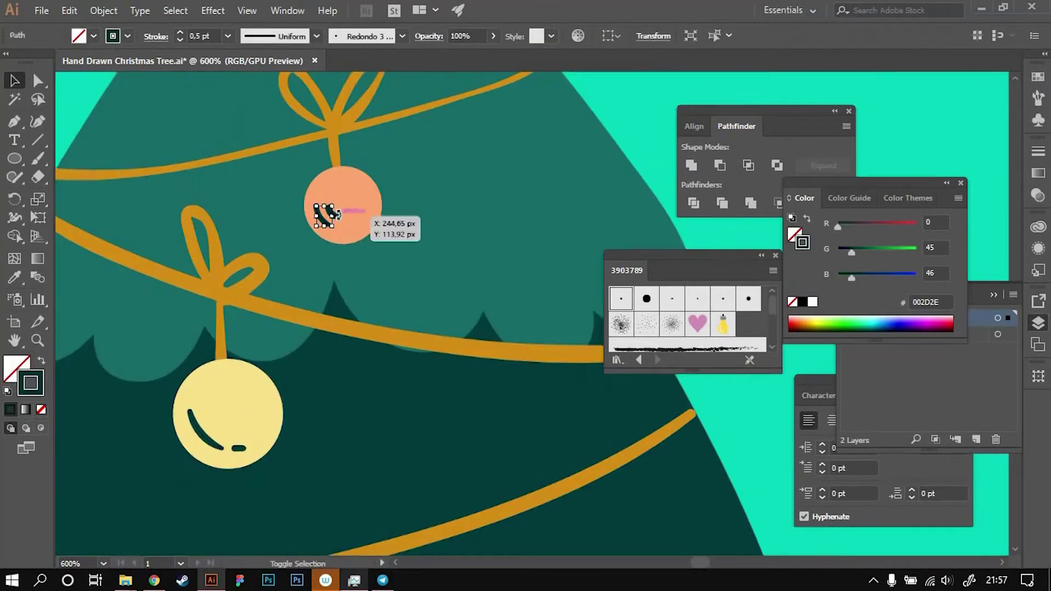
double_click(329, 211)
scroll(423, 274, "up", 3)
scroll(472, 175, "down", 3)
key("Escape")
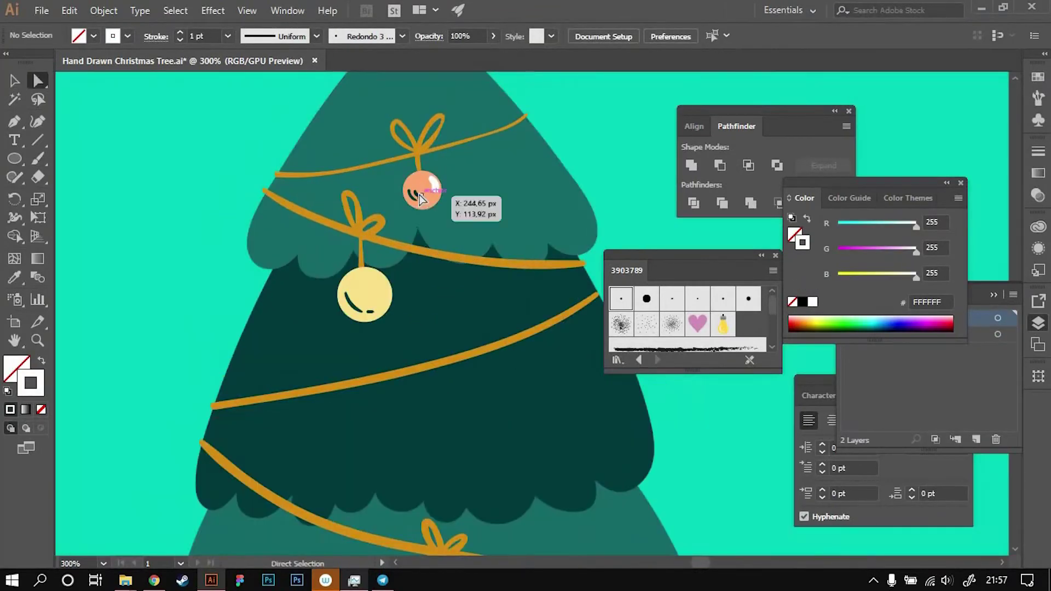
scroll(471, 175, "up", 2)
left_click_drag(529, 173, 528, 173)
scroll(529, 173, "down", 2)
Step: Set the brush stroke to white and add a white dot highlight on the blue ball
key("b")
left_click(812, 302)
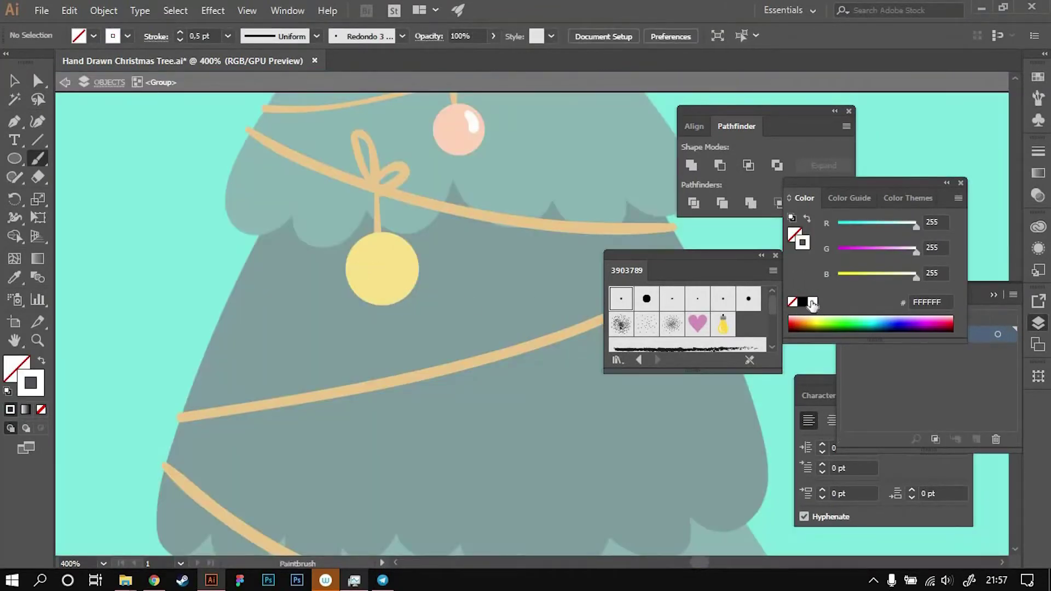
key("v")
scroll(469, 282, "down", 3)
scroll(438, 370, "up", 4)
left_click(438, 370)
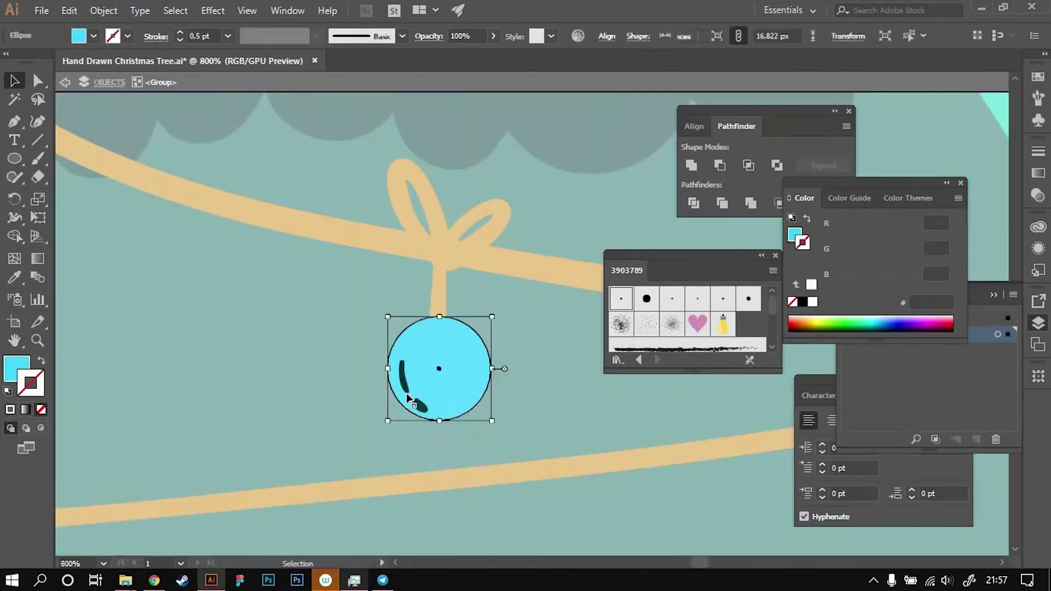
key("ctrl+shift+a")
scroll(537, 293, "down", 1)
scroll(430, 263, "down", 2)
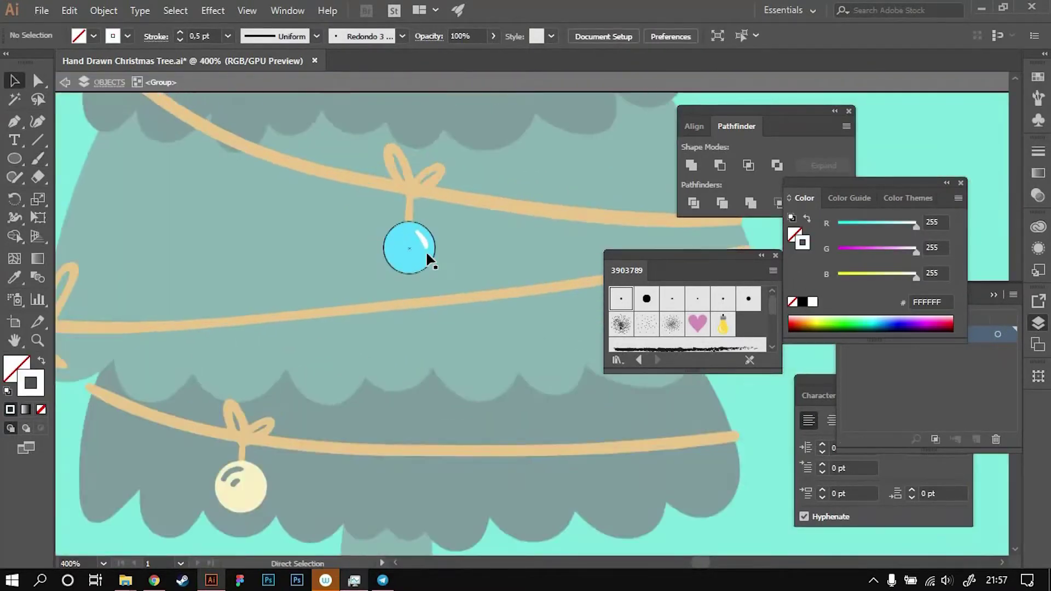
scroll(430, 263, "up", 5)
left_click(424, 256)
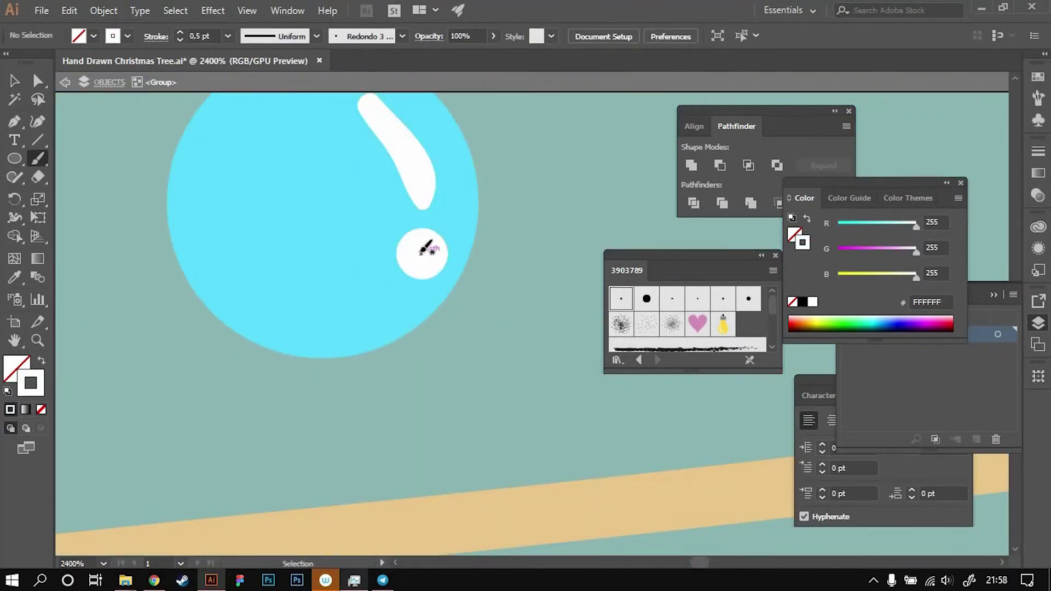
Step: Paint a white curved shine on the yellow ball, then view the whole tree
scroll(467, 292, "down", 3)
left_click(285, 358, "ctrl")
scroll(313, 438, "up", 2)
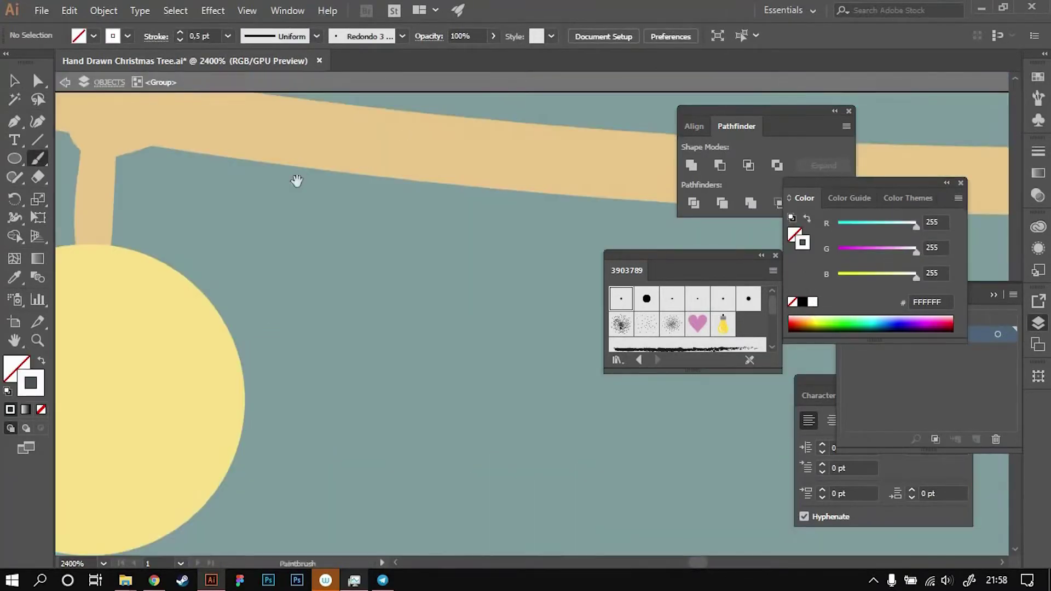
scroll(383, 329, "up", 2)
left_click_drag(357, 226, 434, 344)
scroll(418, 234, "down", 3)
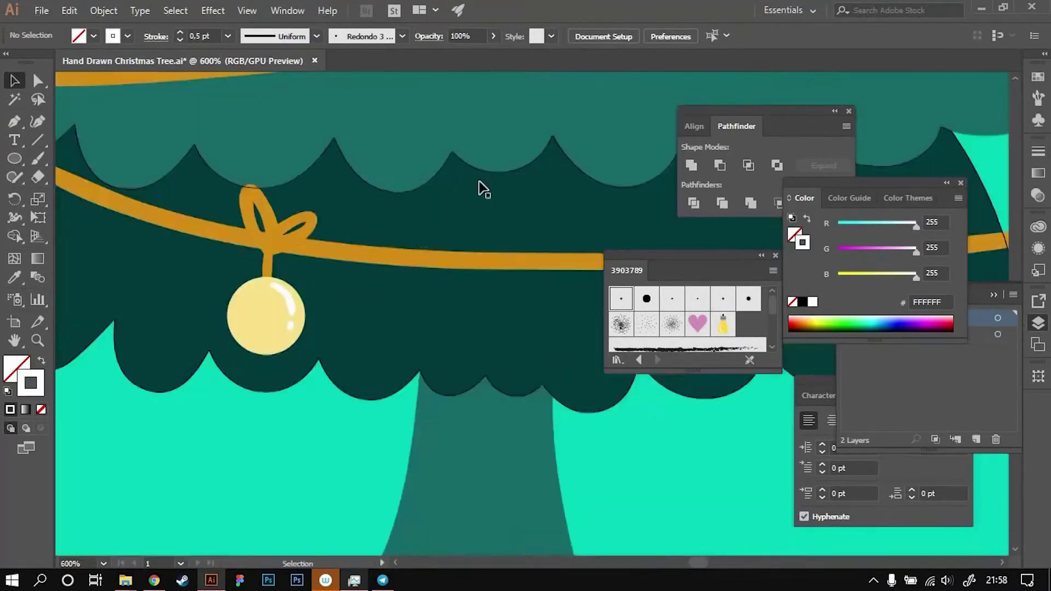
scroll(465, 258, "down", 3)
left_click_drag(482, 230, 488, 212)
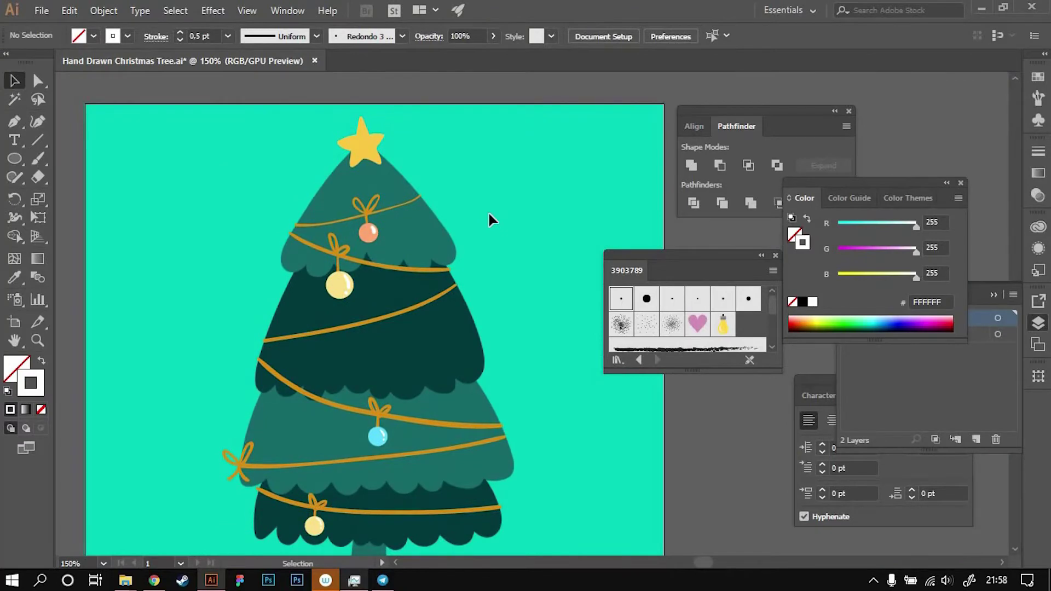
scroll(488, 219, "up", 1)
Step: Paint six vertical dark-green Paintbrush stripes down the light-green tier
left_click(447, 357)
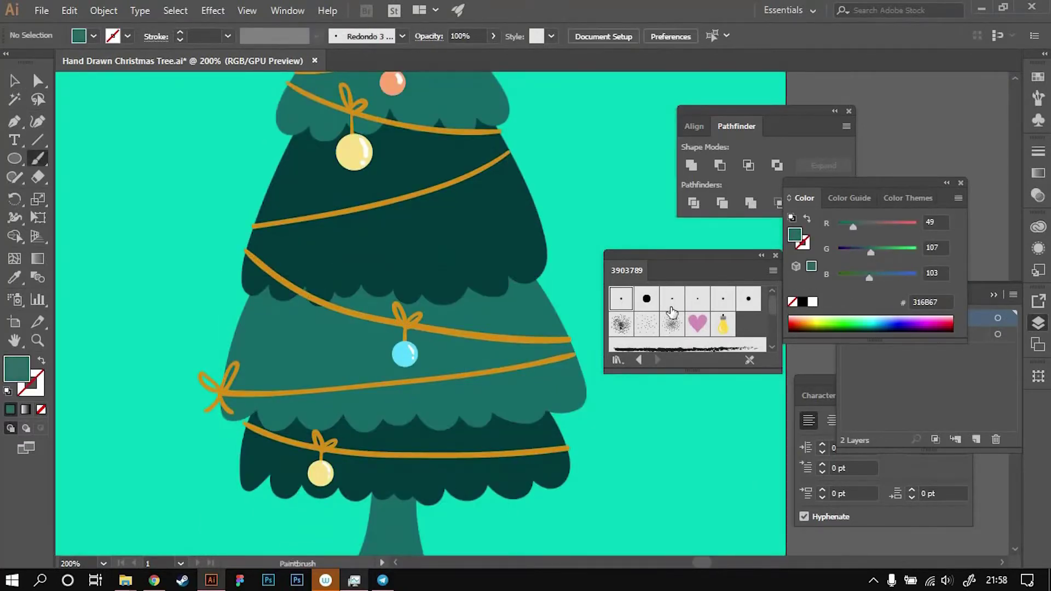
left_click_drag(318, 253, 275, 438)
left_click_drag(348, 243, 318, 463)
mouse_move(385, 249)
left_mouse_down()
mouse_move(372, 457)
mouse_move(408, 451)
left_mouse_up()
left_click_drag(440, 252, 455, 334)
left_click_drag(477, 247, 506, 456)
left_click_drag(509, 247, 562, 455)
Step: Trim the stripe tips overhanging the tier with Shape Builder
key("v")
left_click(492, 351)
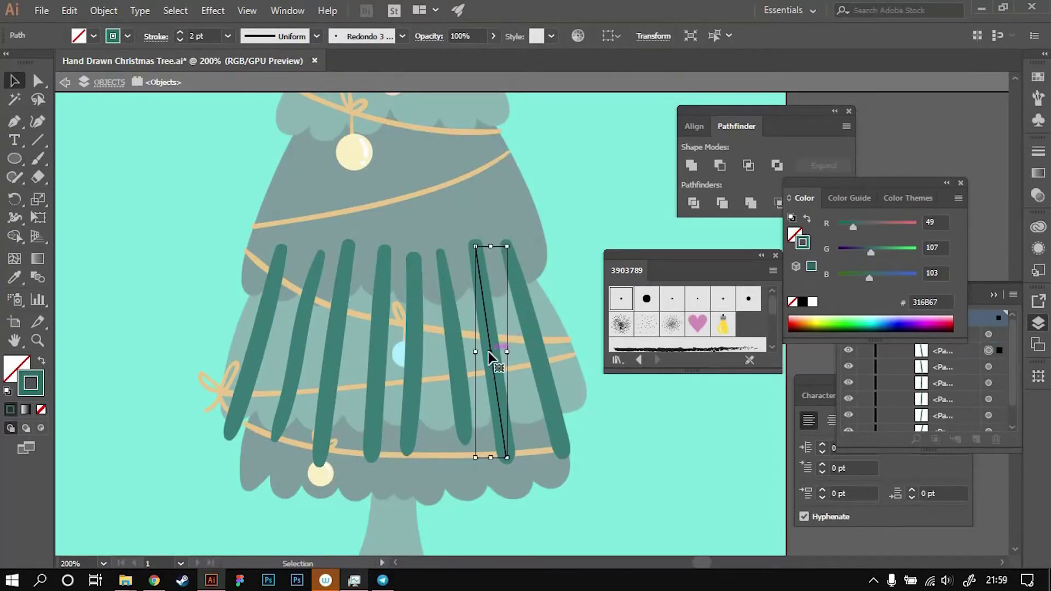
left_click(526, 307)
double_click(601, 221)
key("shift+m")
left_click_drag(534, 441, 195, 429)
Step: Send the striped tier behind the garlands and recolour the stripes to pale 437874
key("v")
left_click(535, 399)
key("ctrl+bracketleft")
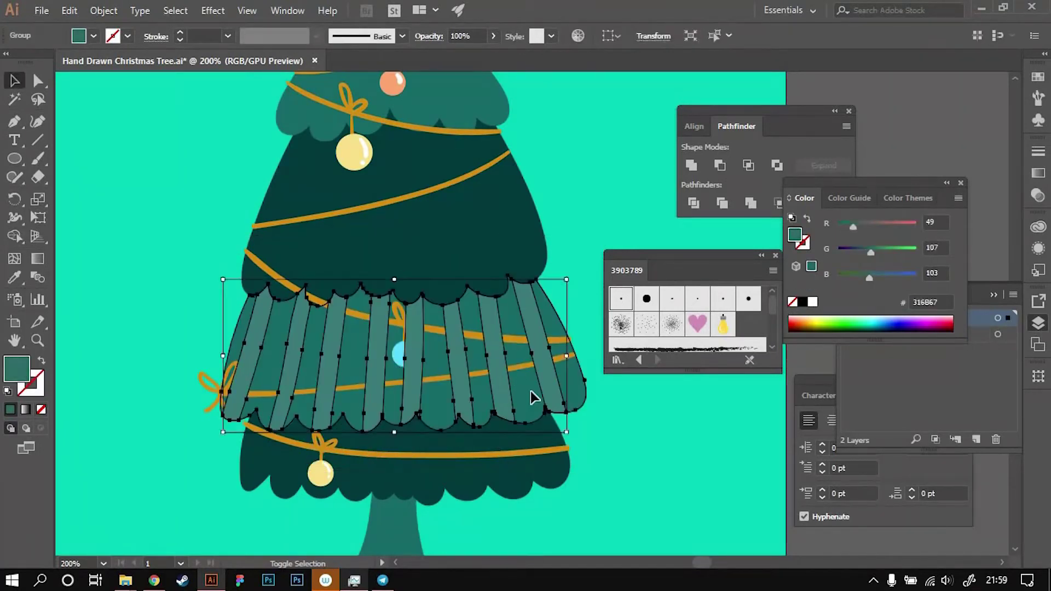
left_click_drag(870, 252, 852, 233)
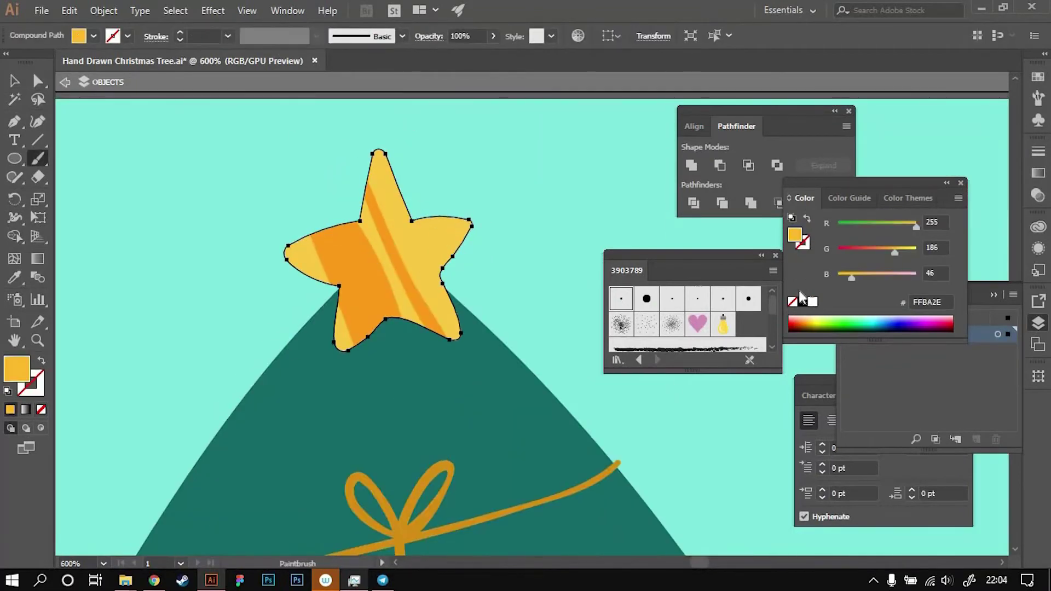
Step: Paint a white highlight on the star's arm, then draw and expand a white stocking outline
key("shift+x")
left_click_drag(441, 224, 416, 229)
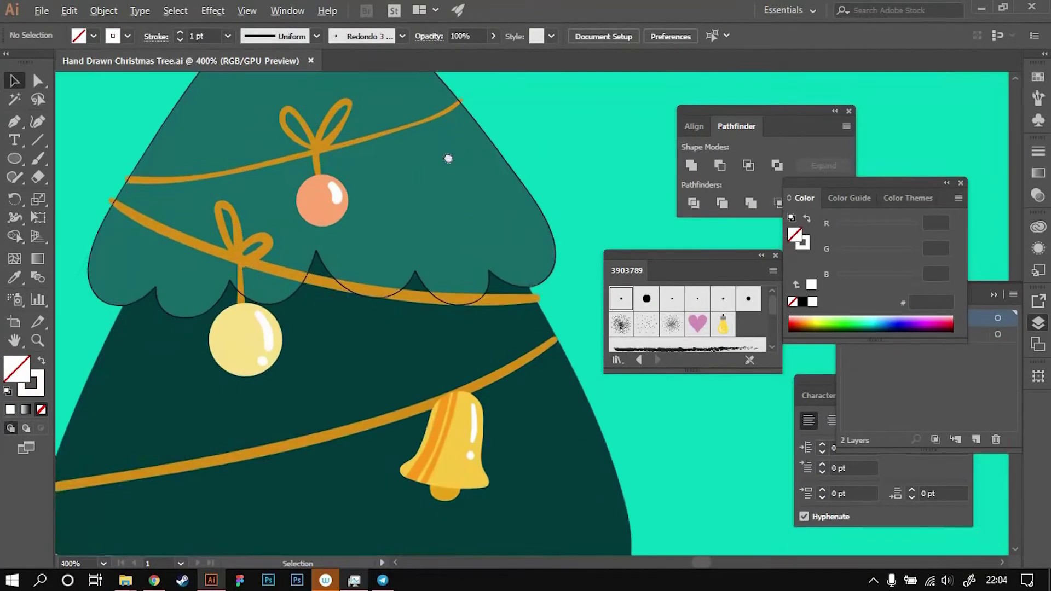
mouse_move(426, 151)
left_mouse_down()
mouse_move(499, 186)
mouse_move(510, 310)
left_mouse_up()
left_click(522, 206)
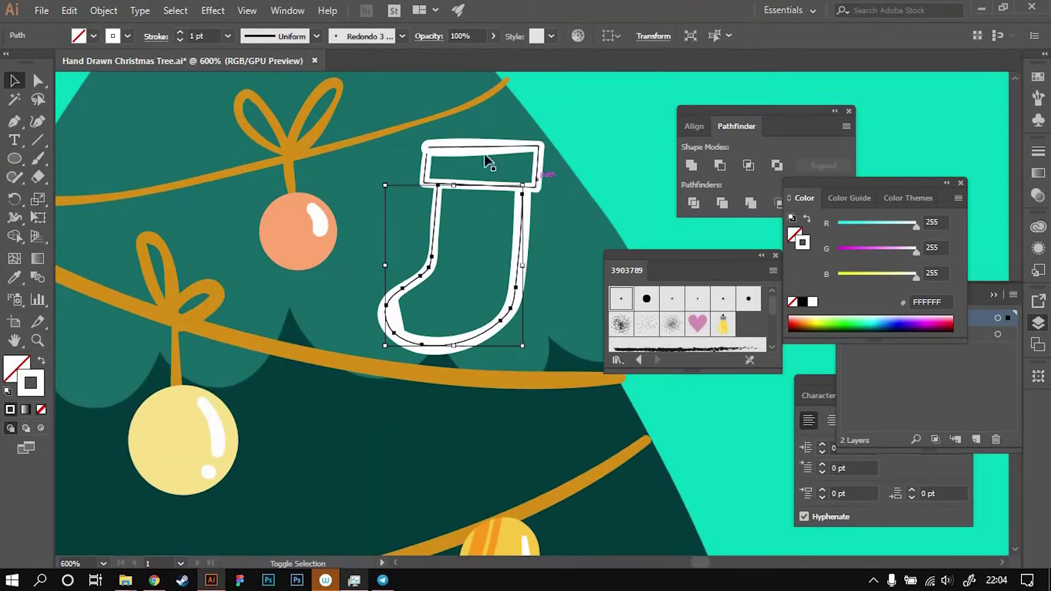
Step: Merge the expanded stocking strokes into shapes with Shape Builder
left_click(549, 253, "shift")
key("shift+m")
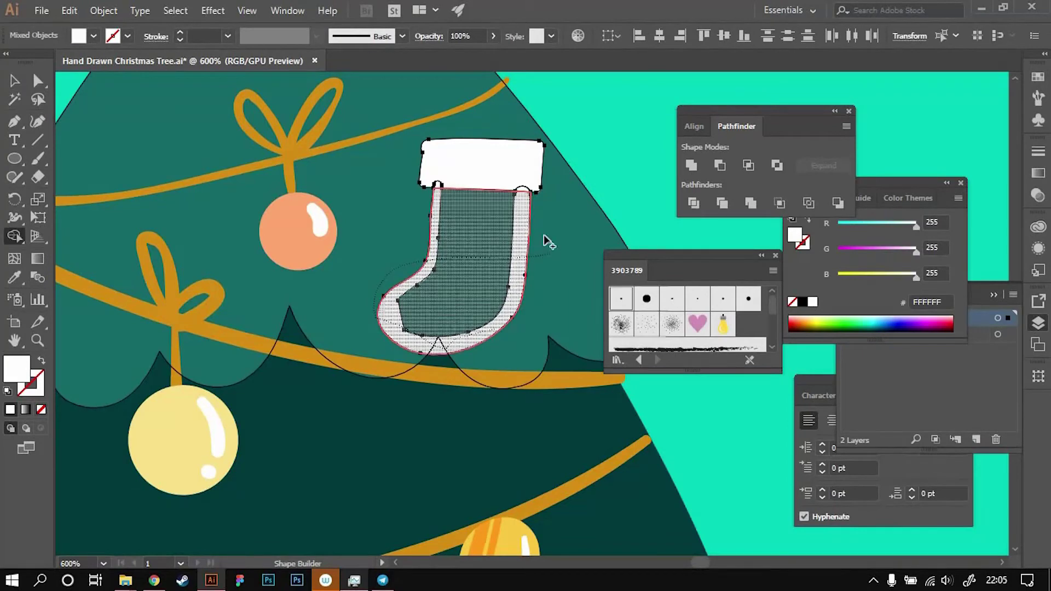
scroll(545, 237, "up", 2)
scroll(394, 272, "down", 2)
Step: Keep the stocking cuff white, make the body orange-red FF5D2E, and isolate the stocking group
key("v")
left_click(384, 208)
left_click(395, 268)
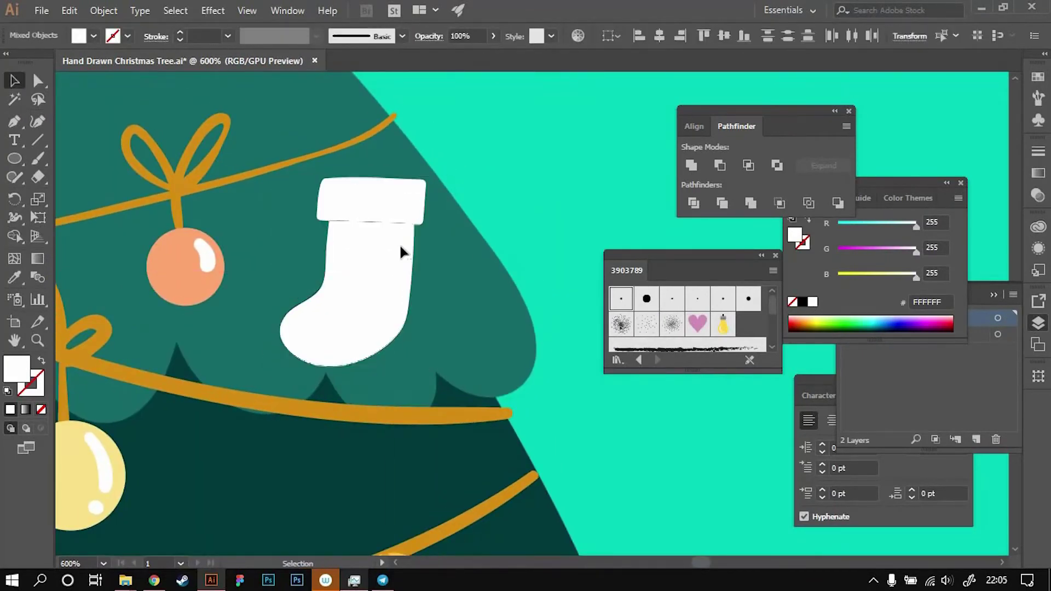
left_click(795, 324)
scroll(470, 225, "down", 1)
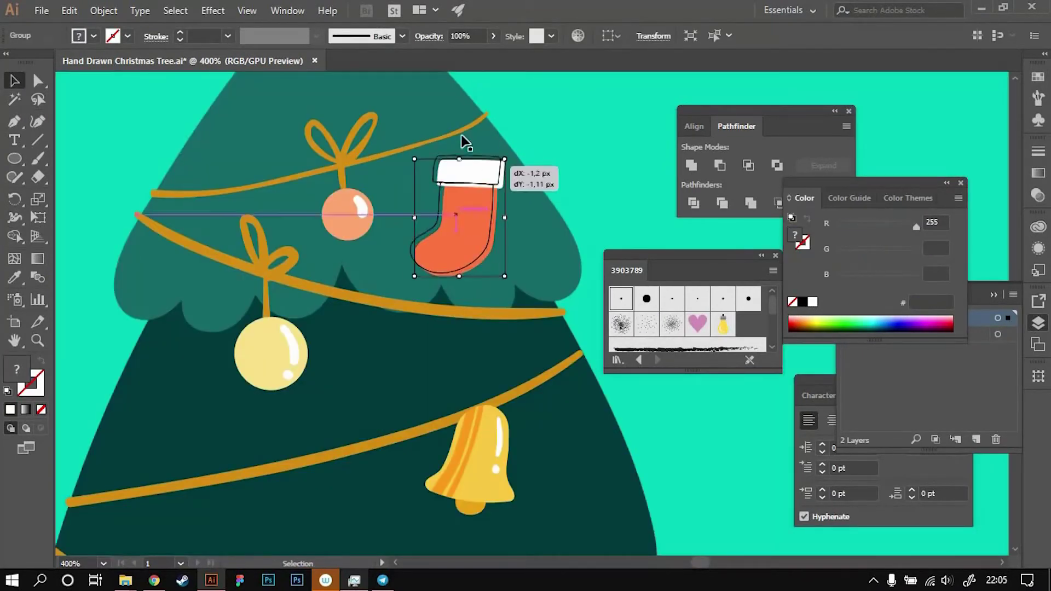
double_click(470, 222)
scroll(470, 222, "up", 1)
key("b")
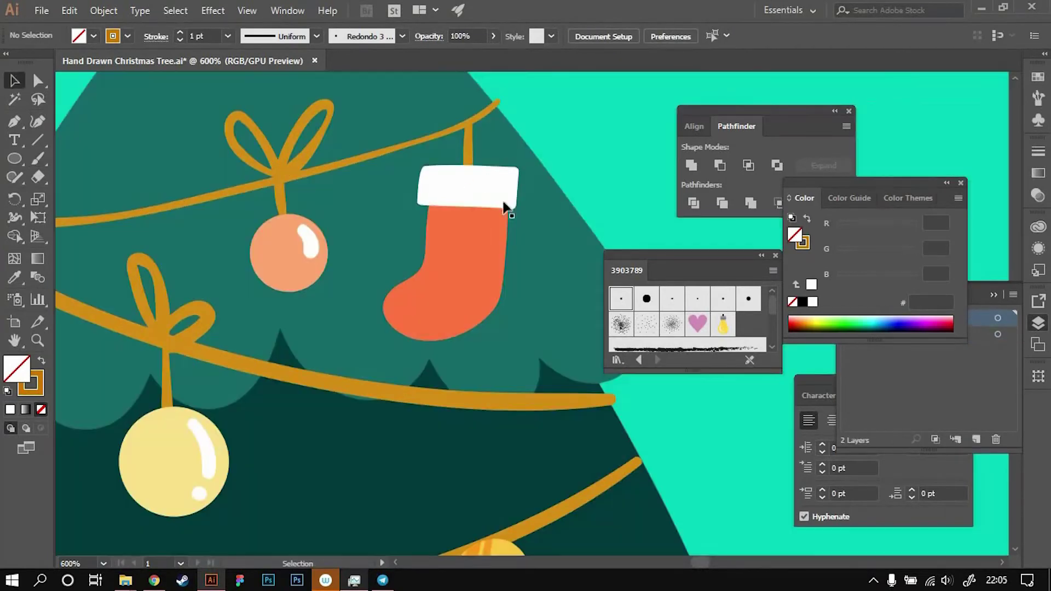
Step: Paint a red band below the stocking cuff and a curved heel line
scroll(465, 244, "up", 1)
left_click_drag(419, 215, 418, 269)
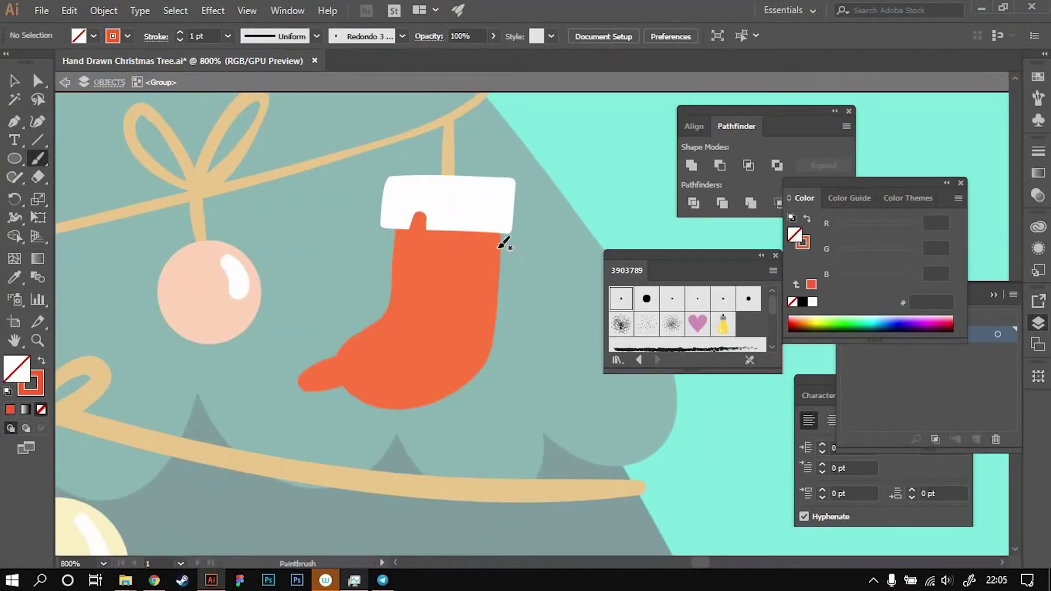
left_click_drag(471, 245, 488, 206)
left_click_drag(464, 359, 488, 169)
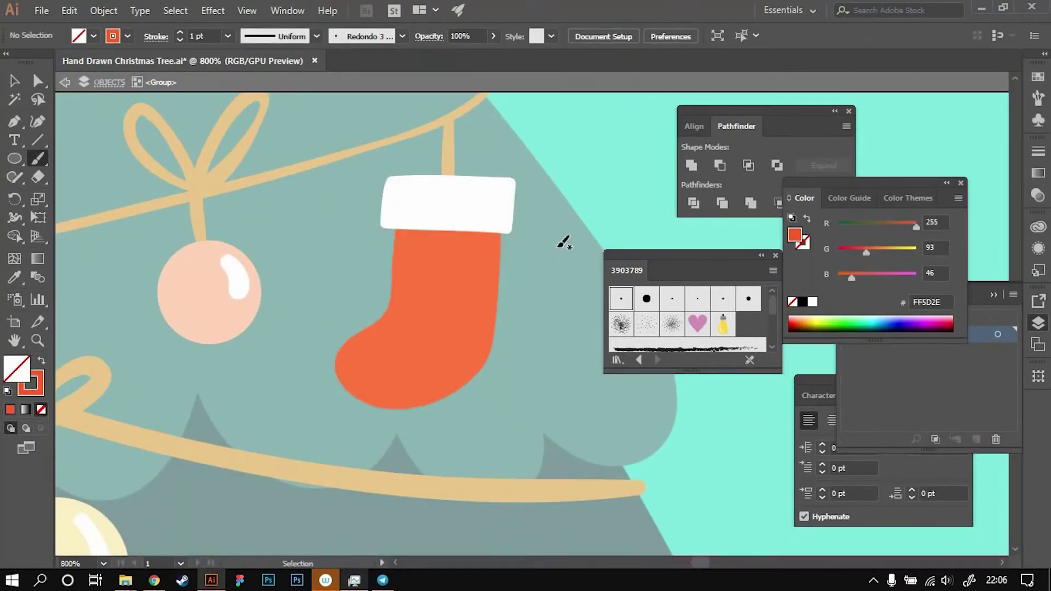
left_click_drag(559, 256, 368, 251)
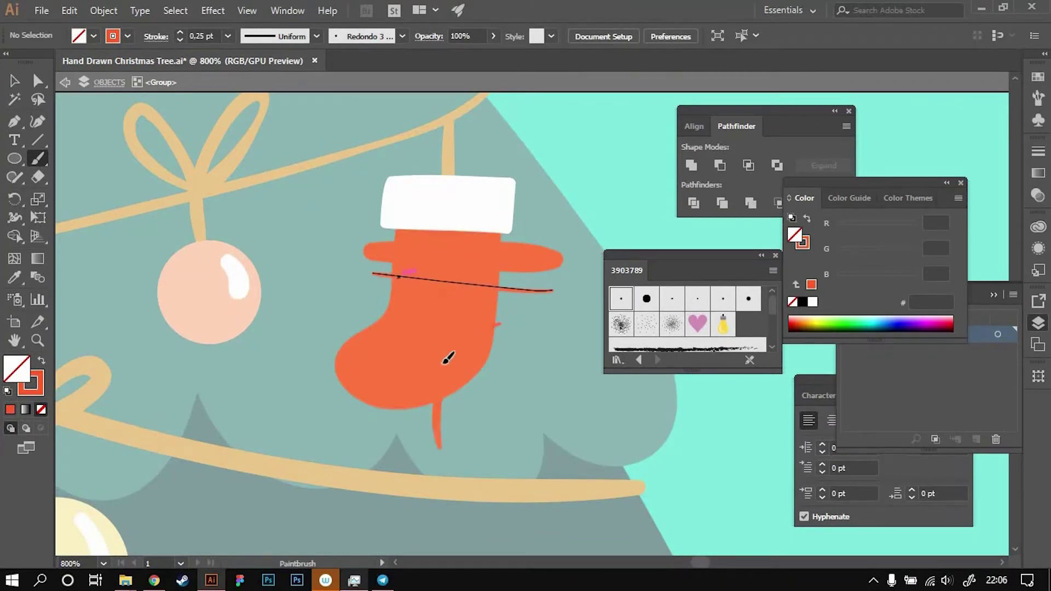
mouse_move(437, 446)
left_mouse_down()
mouse_move(497, 324)
mouse_move(463, 348)
left_mouse_up()
Step: Expand the new band strokes into shapes and send the white heel to the back
left_click(521, 251)
left_click(103, 10)
left_click(192, 180)
left_click(466, 350)
left_click(103, 11)
left_click(191, 180)
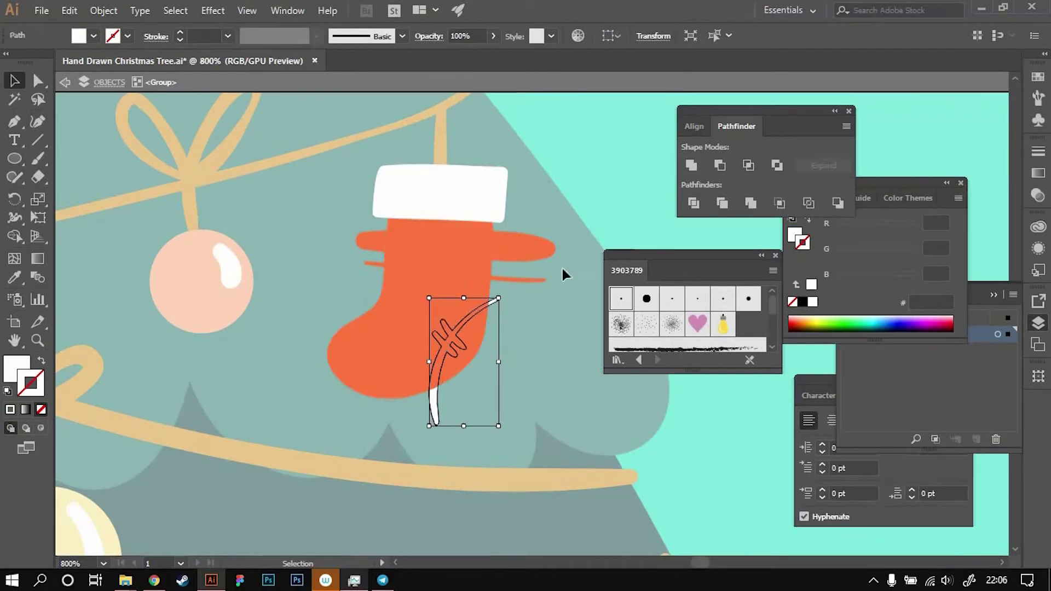
key("ctrl+shift+bracketleft")
key("ctrl+plus")
Step: Clip the white heel inside the stocking outline
key("p")
left_click(469, 299)
left_click_drag(376, 459, 394, 495)
left_click(469, 298)
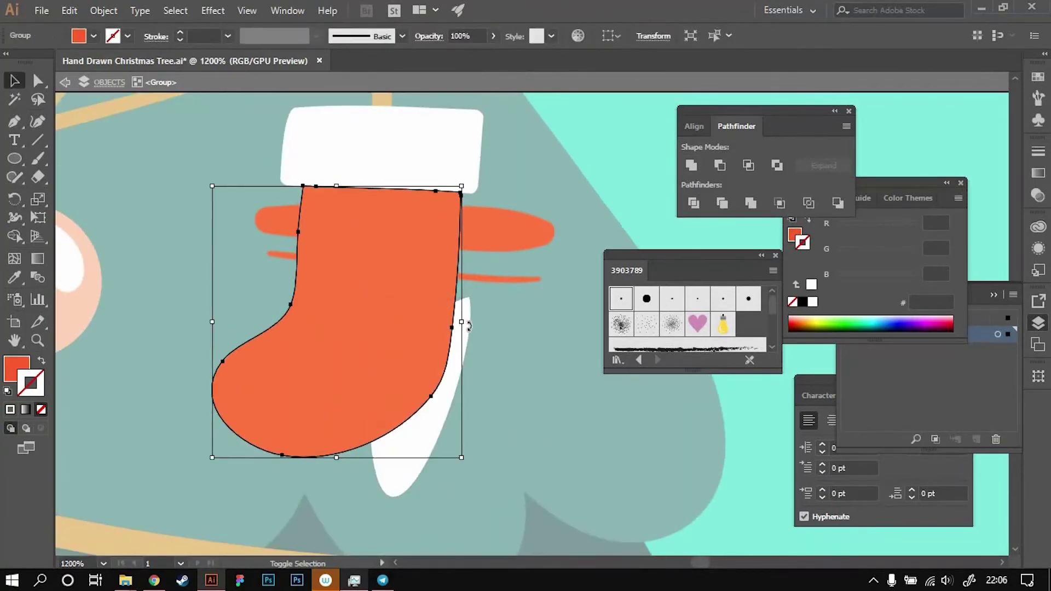
left_click(278, 255, "shift")
left_click(419, 308)
key("v")
Step: Give the red bands below the cuff a darker blend mode
left_click(378, 241)
left_click(429, 36)
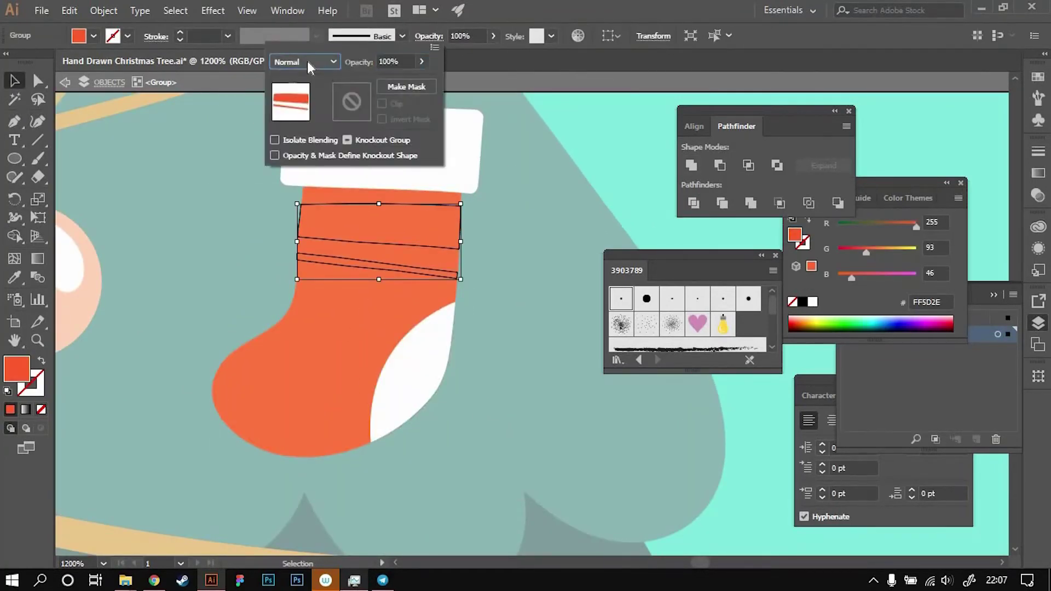
left_click(307, 61)
left_click(549, 185)
Step: Paint light-blue marks on the left and right of the cuff
key("b")
scroll(462, 249, "up", 3)
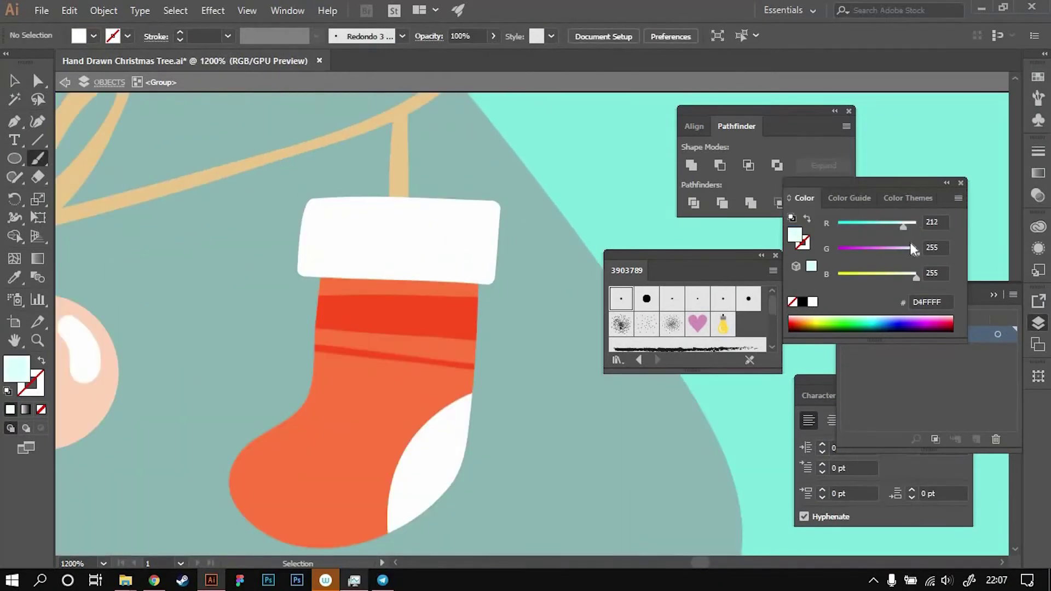
key("ctrl+z")
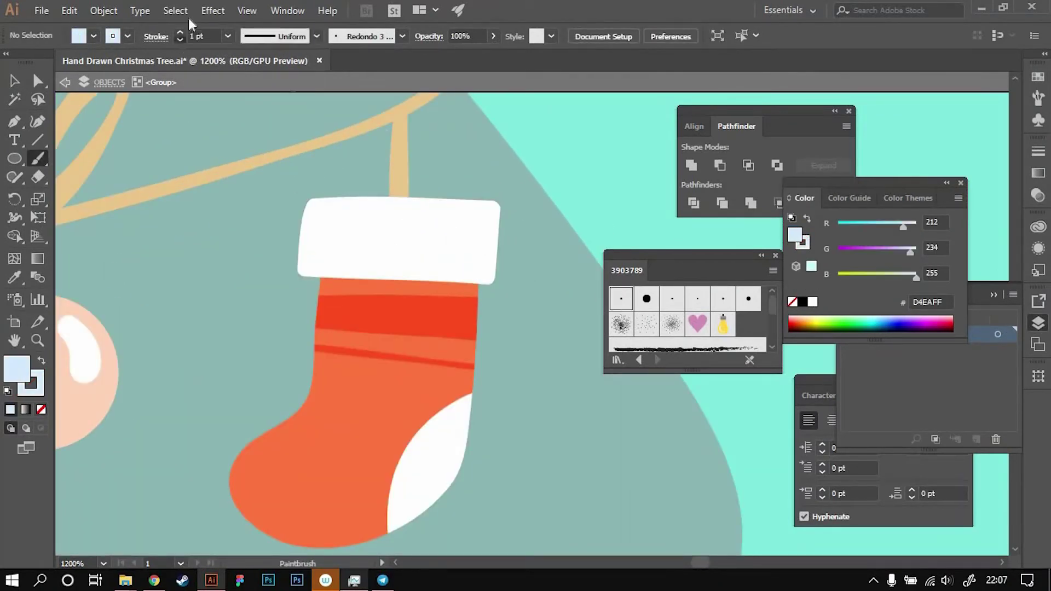
left_click_drag(310, 215, 312, 266)
left_click_drag(423, 217, 425, 271)
scroll(376, 329, "down", 3)
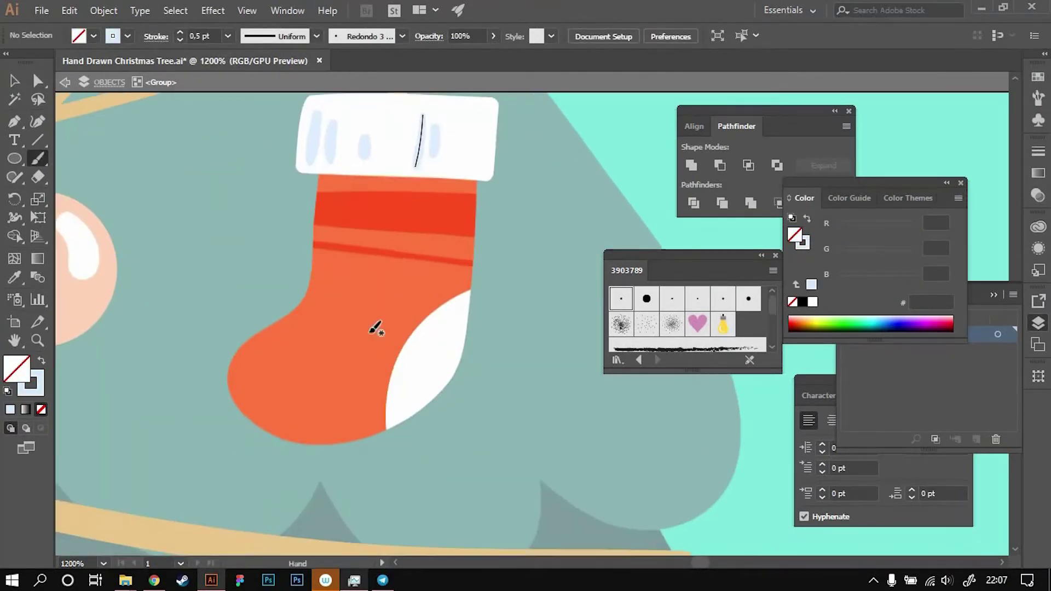
Step: Add two 70% opacity red-orange shading strokes to the stocking, then exit isolation
key("i")
left_click(321, 259)
left_click(428, 36)
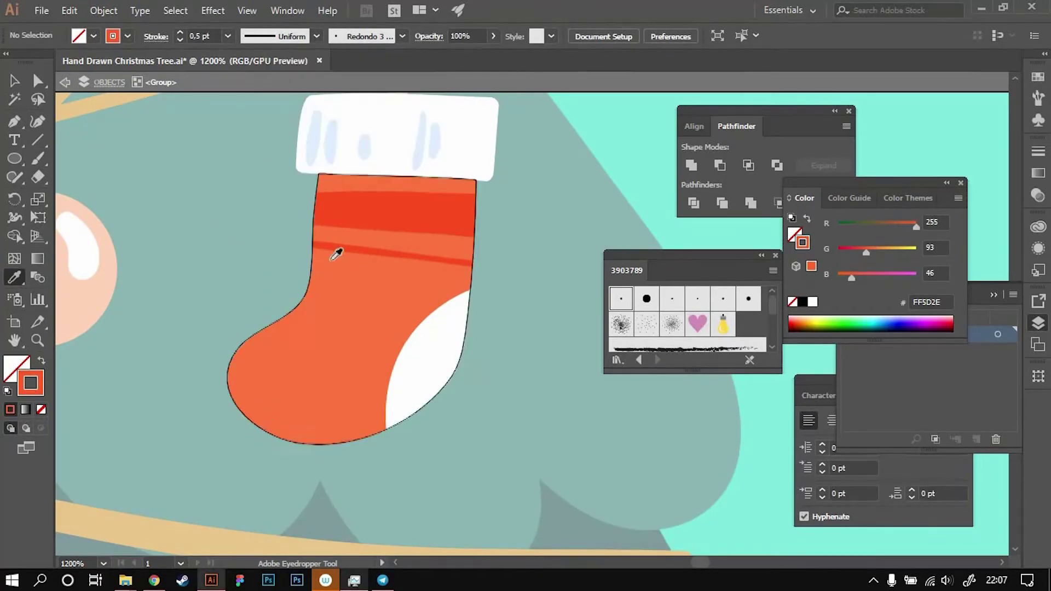
key("b")
left_click_drag(330, 274, 284, 342)
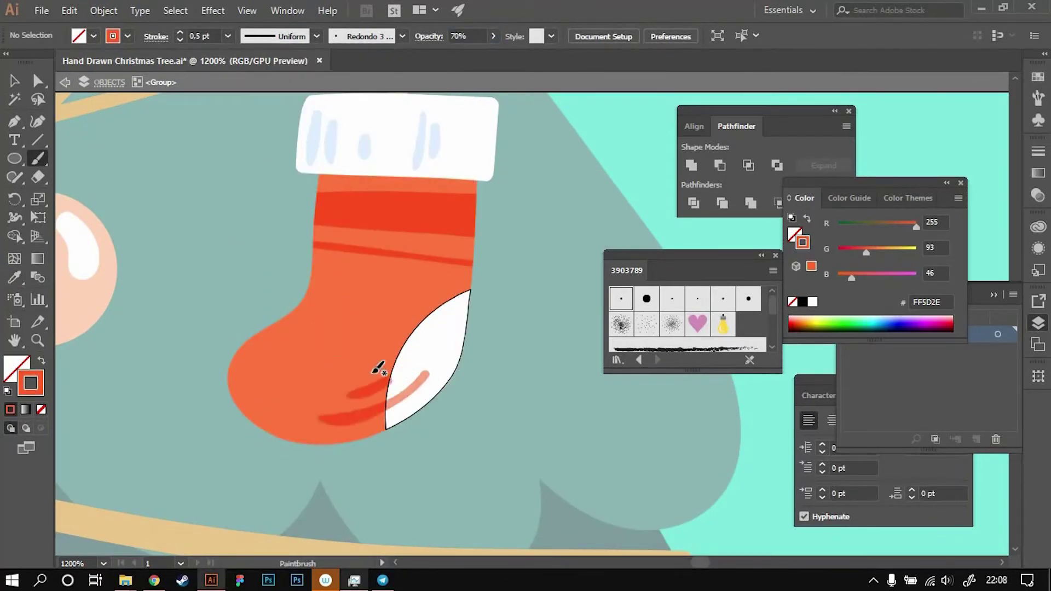
left_click_drag(338, 199, 327, 294)
key("v")
key("Escape")
key("ctrl+minus")
key("ctrl+minus")
key("ctrl+minus")
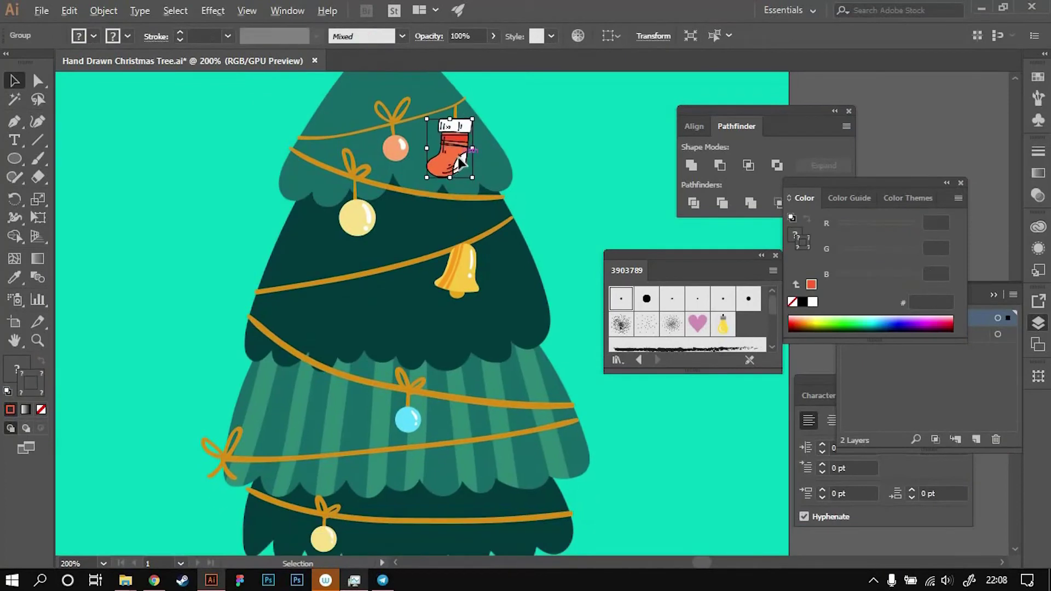
Step: Place a stocking copy lower on the tree and tilt and enlarge the bell
left_click_drag(463, 158, 345, 328)
key("ctrl+plus")
mouse_move(495, 219)
left_mouse_down()
mouse_move(508, 235)
mouse_move(512, 434)
left_mouse_up()
key("ctrl+minus")
key("e")
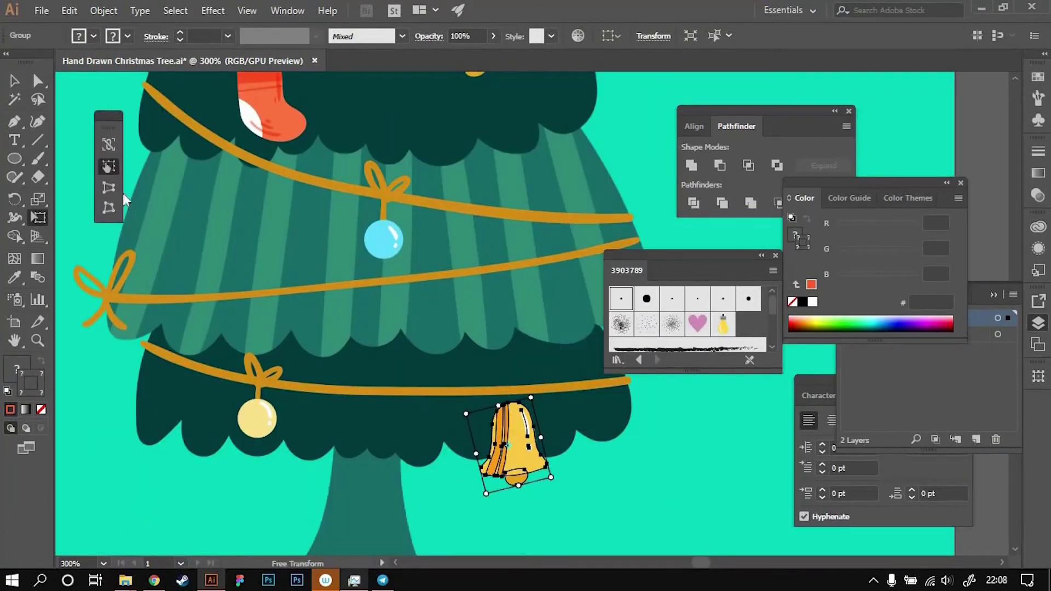
key("v")
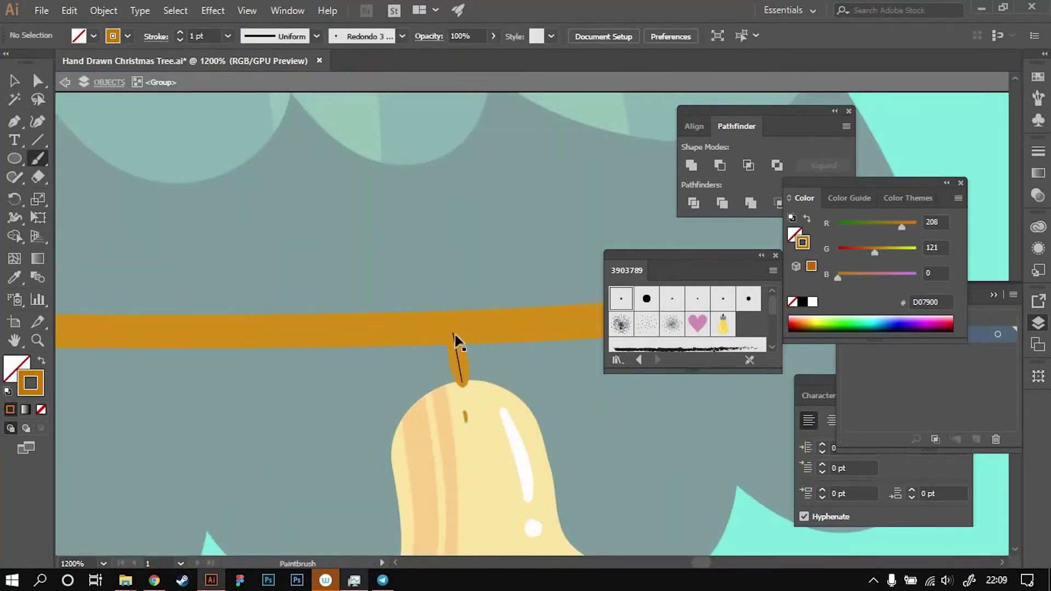
Step: Paint a short hanging string for the bell from the garland
left_click_drag(454, 336, 465, 418)
left_click_drag(443, 324, 454, 301)
key("ctrl+z")
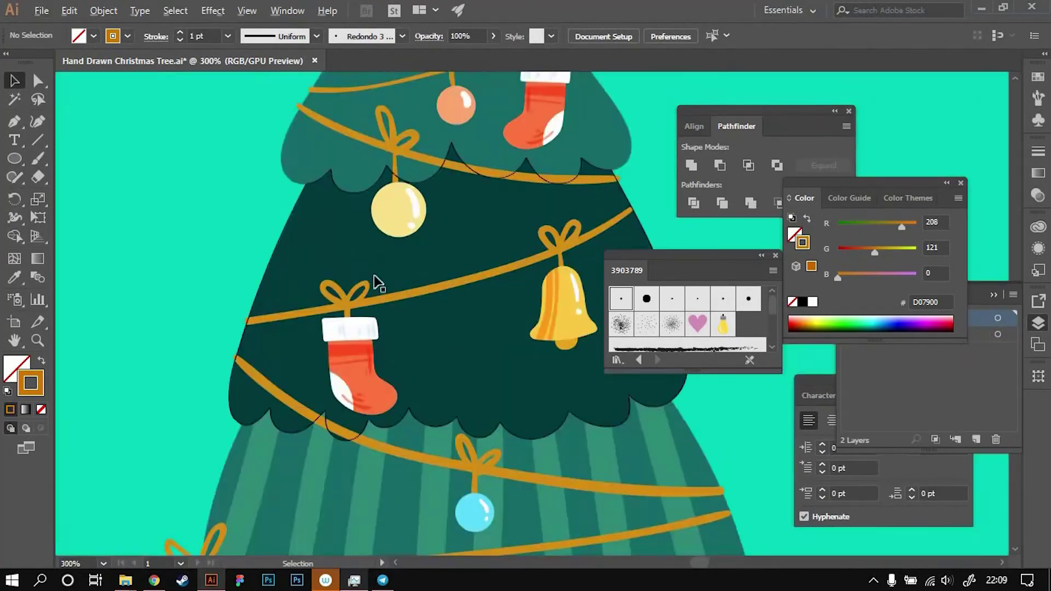
Step: Inside the tree group, draw a white hooked candy cane on the dark green tier
double_click(376, 277)
scroll(594, 311, "down", 5)
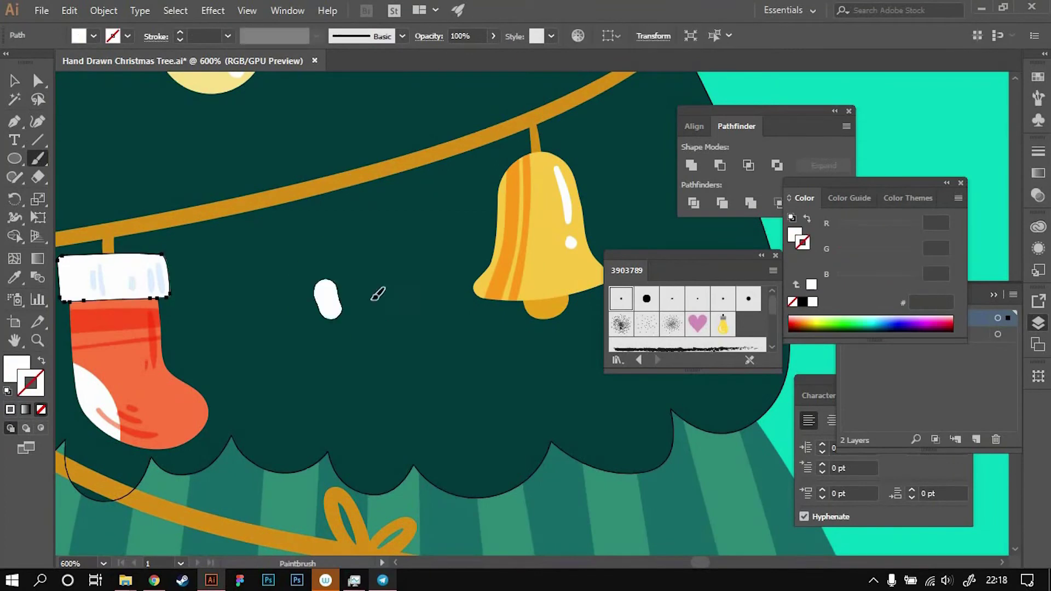
mouse_move(378, 294)
left_mouse_down()
mouse_move(394, 356)
mouse_move(429, 275)
left_mouse_up()
Step: Expand the candy-cane stroke into a filled shape
key("v")
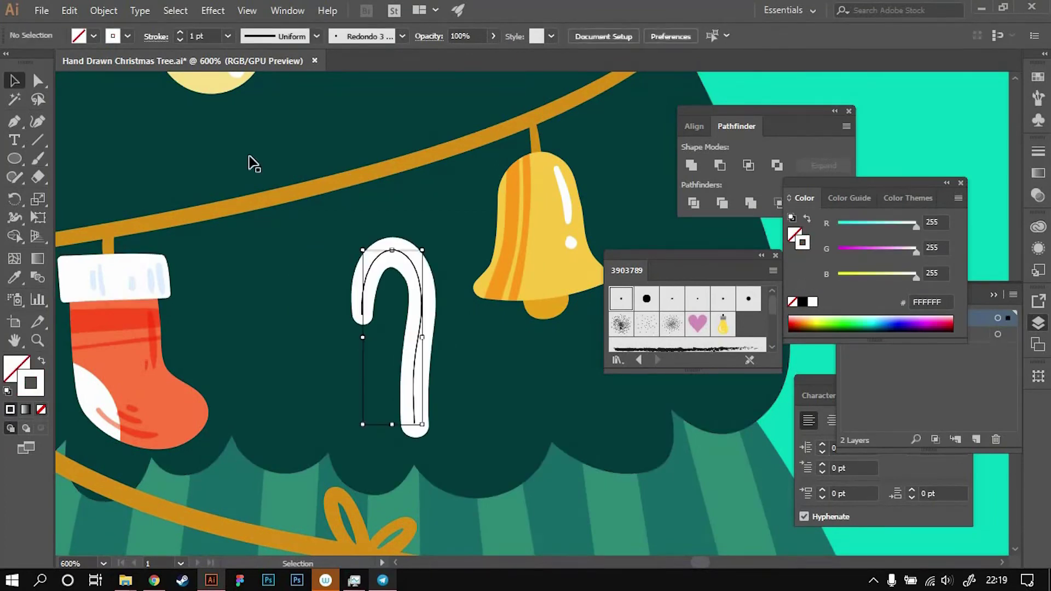
scroll(209, 34, "up", 1)
left_click(104, 10)
left_click(180, 179)
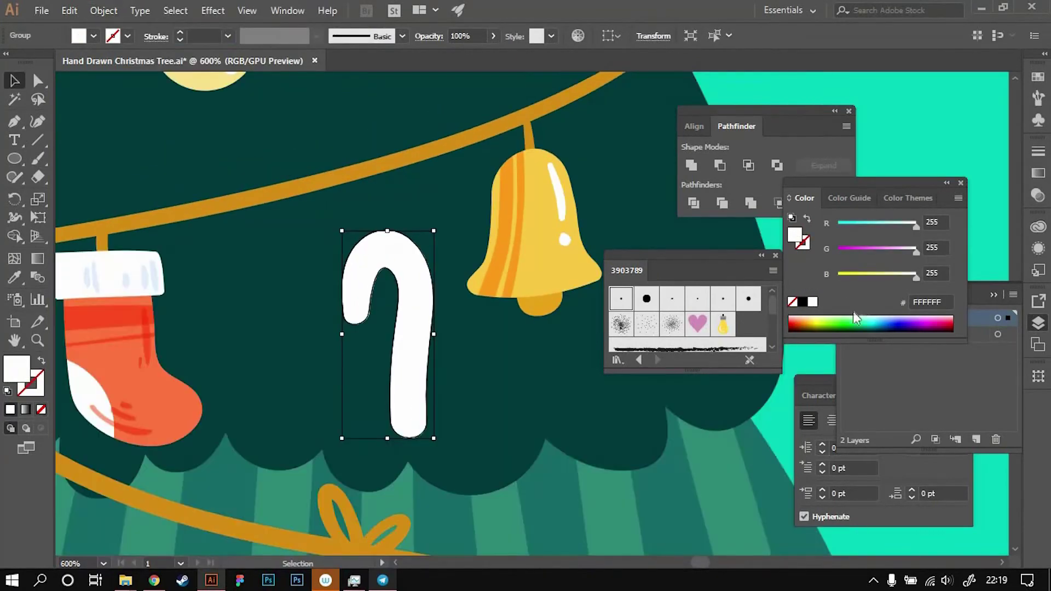
key("ctrl+shift+a")
Step: Paint six cyan diagonal stripes across the candy cane
key("b")
left_click_drag(433, 206, 288, 304)
left_click_drag(295, 328, 460, 224)
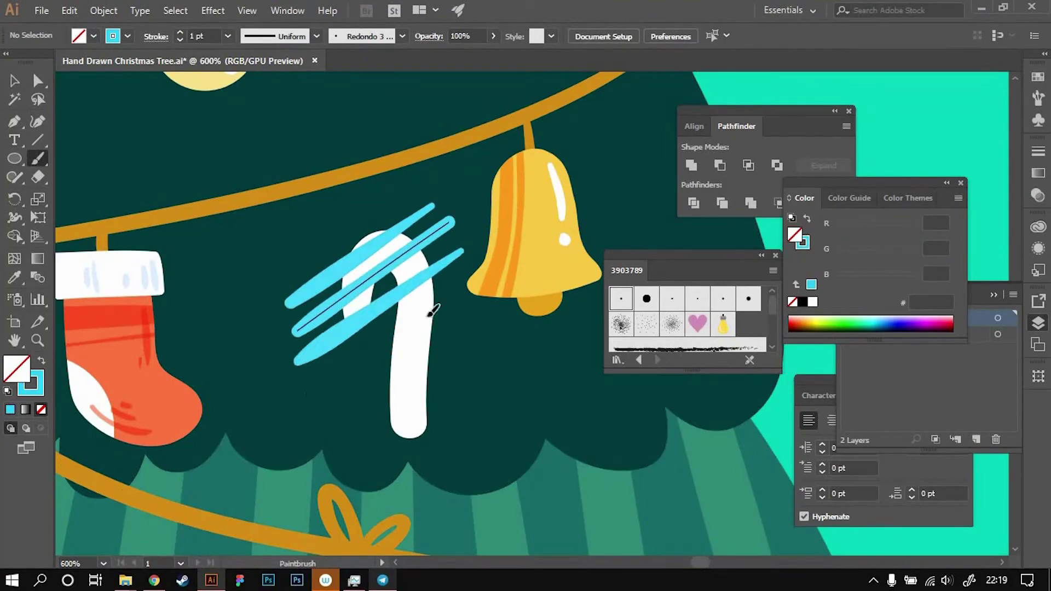
left_click_drag(296, 408, 470, 281)
left_click_drag(337, 424, 457, 328)
left_click_drag(364, 446, 471, 350)
left_click_drag(367, 481, 462, 394)
Step: Clip the cyan stripes inside the white cane with Ctrl+7
key("v")
left_click(400, 285)
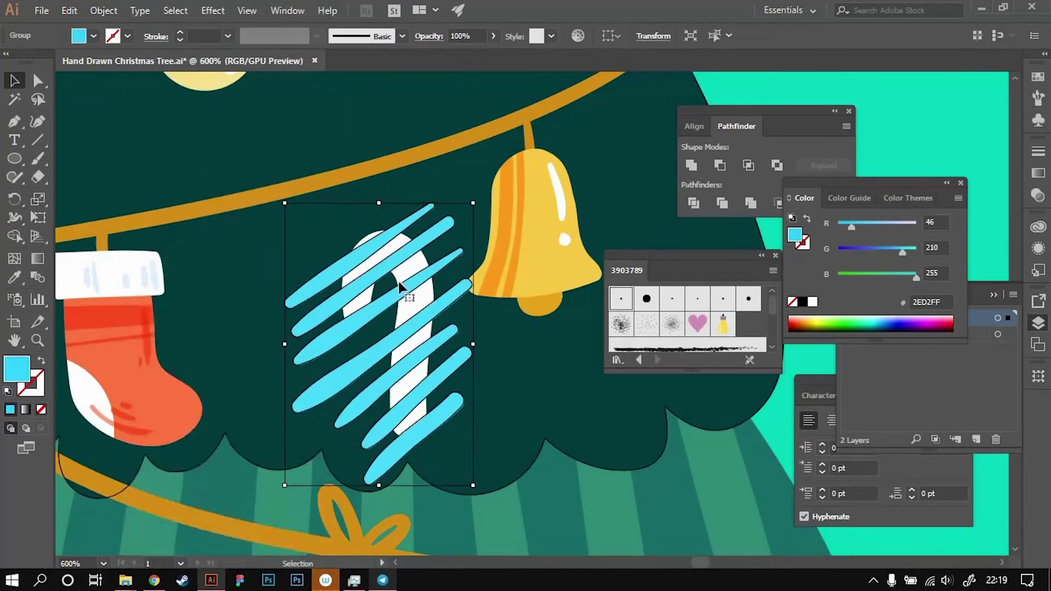
scroll(160, 268, "down", 2)
key("ctrl+7")
key("ctrl+shift+a")
Step: Sample the cyan and paint a deeper blue highlight down the cane's shaft
left_click_drag(403, 194, 319, 208)
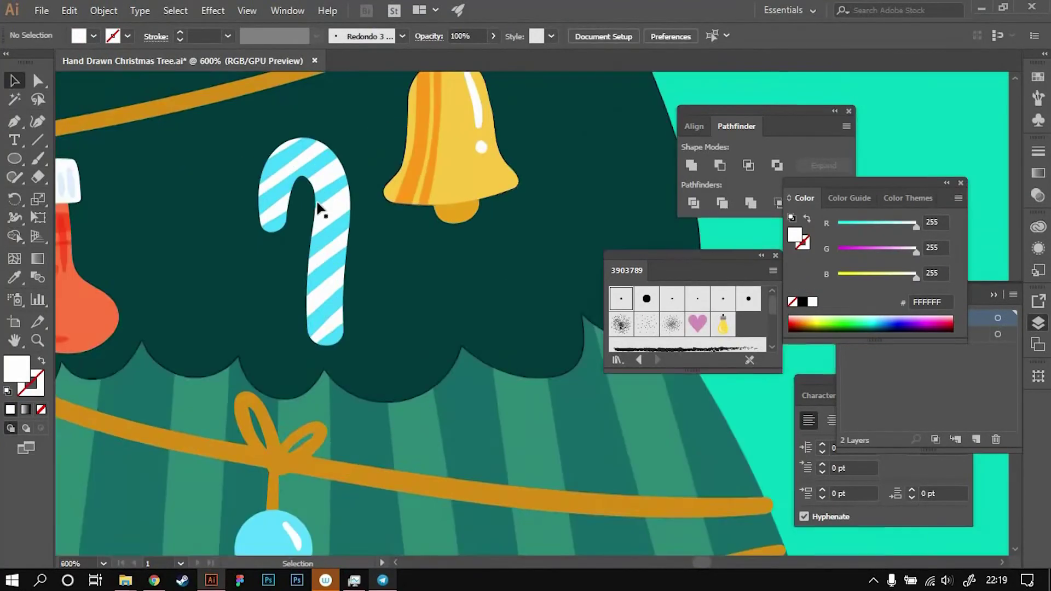
key("ctrl+plus")
key("i")
left_click(335, 202)
left_click(429, 37)
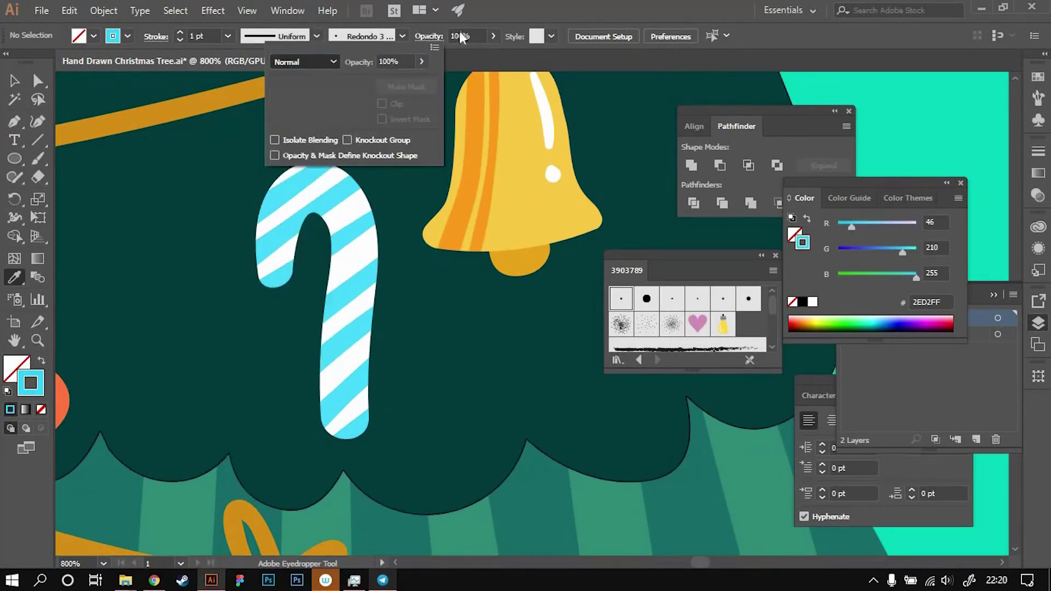
key("b")
mouse_move(344, 253)
left_mouse_down()
mouse_move(328, 419)
mouse_move(347, 379)
left_mouse_up()
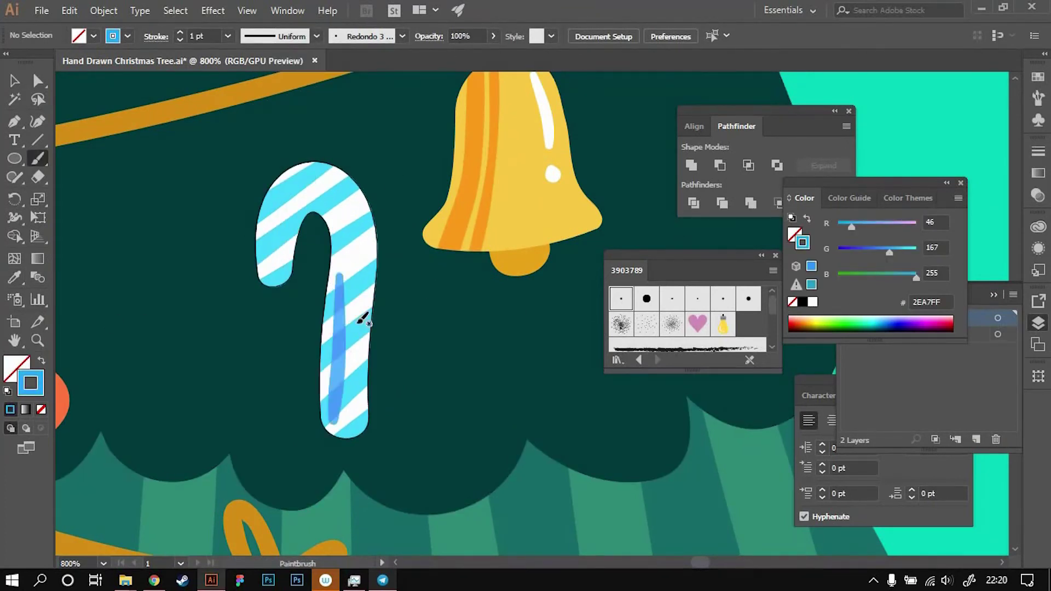
left_click_drag(337, 280, 337, 416)
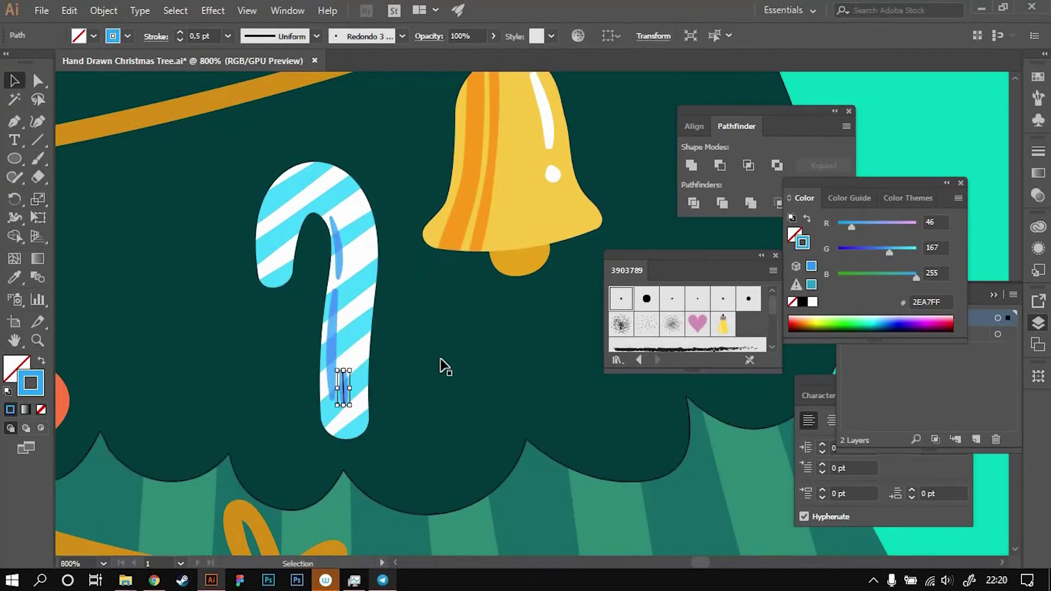
Step: Copy the candy cane to other spots on the tree, reflecting one copy
scroll(441, 363, "up", 3)
left_click(241, 371)
scroll(274, 164, "down", 5)
scroll(344, 124, "down", 4)
scroll(343, 125, "up", 2)
left_click_drag(314, 146, 290, 203)
right_click(282, 222)
left_click(482, 400)
key("Return")
left_click_drag(437, 233, 561, 360)
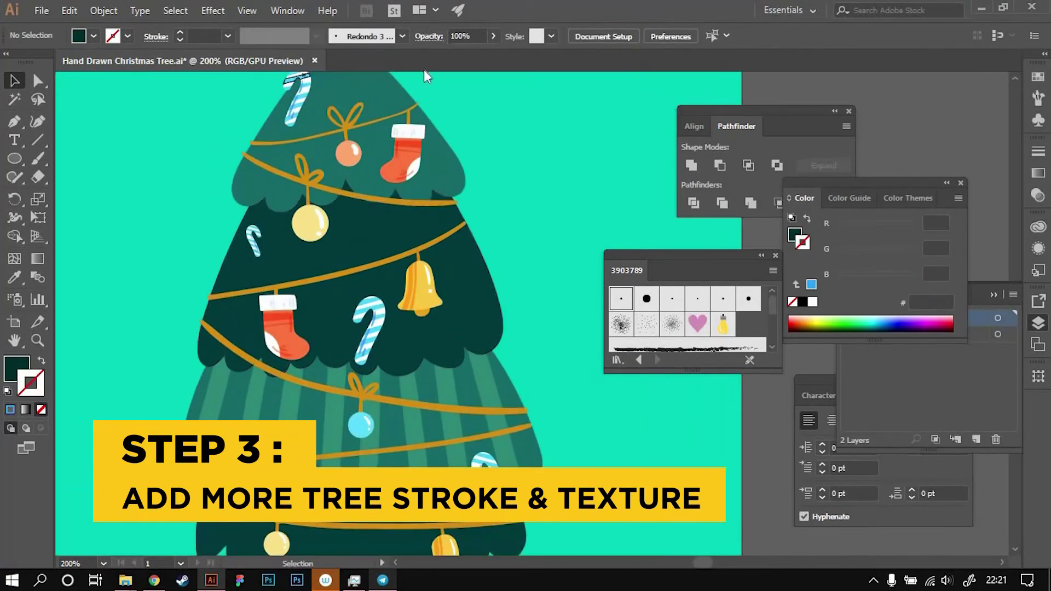
Step: Set 60% opacity and paint a dark-green texture stroke across the tree stripes
left_click(429, 36)
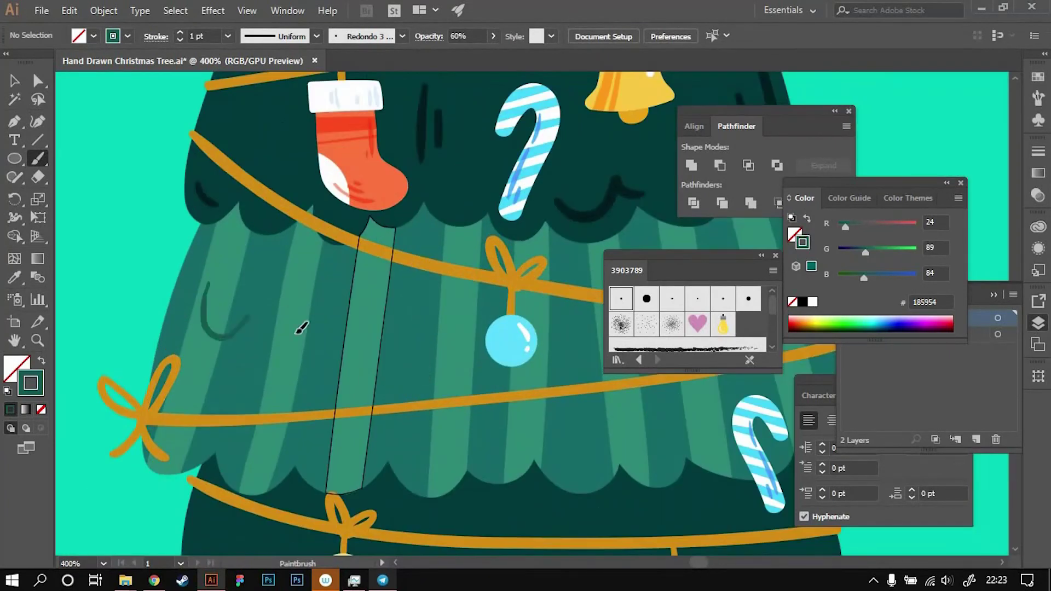
mouse_move(302, 328)
left_mouse_down()
mouse_move(347, 350)
mouse_move(454, 342)
left_mouse_up()
scroll(452, 368, "right", 5)
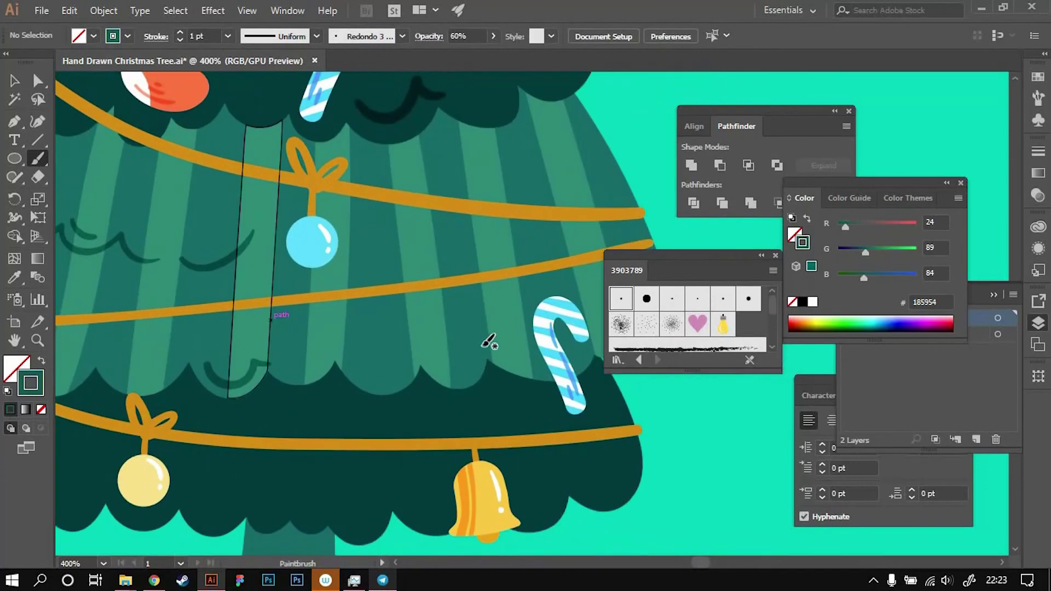
scroll(521, 216, "up", 3)
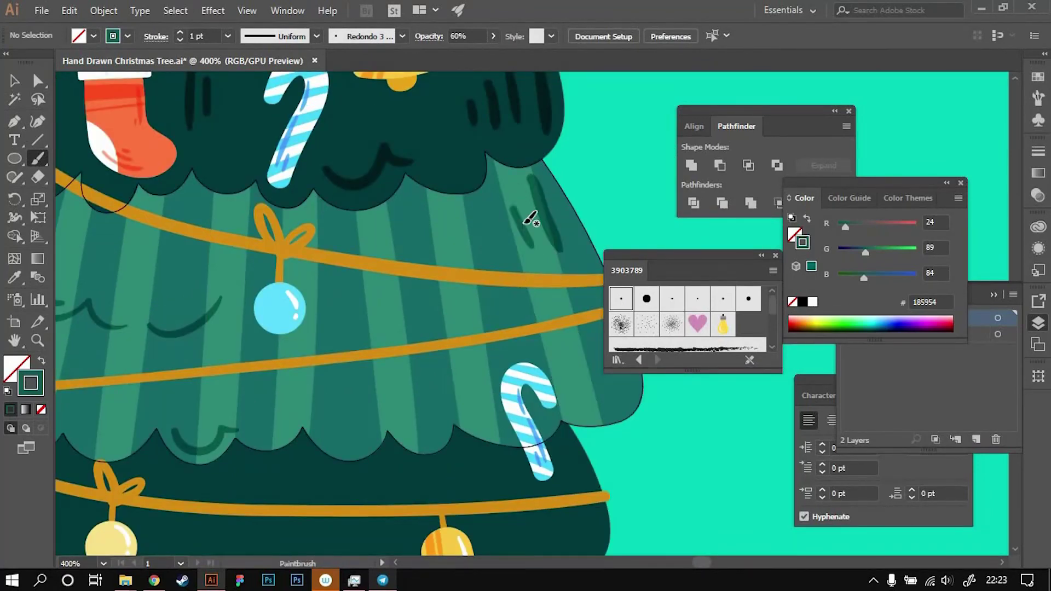
scroll(474, 228, "down", 3)
scroll(467, 296, "down", 2)
scroll(466, 296, "up", 2)
scroll(370, 375, "up", 3)
scroll(330, 285, "right", 3)
scroll(339, 344, "right", 3)
scroll(340, 343, "up", 2)
scroll(339, 344, "right", 3)
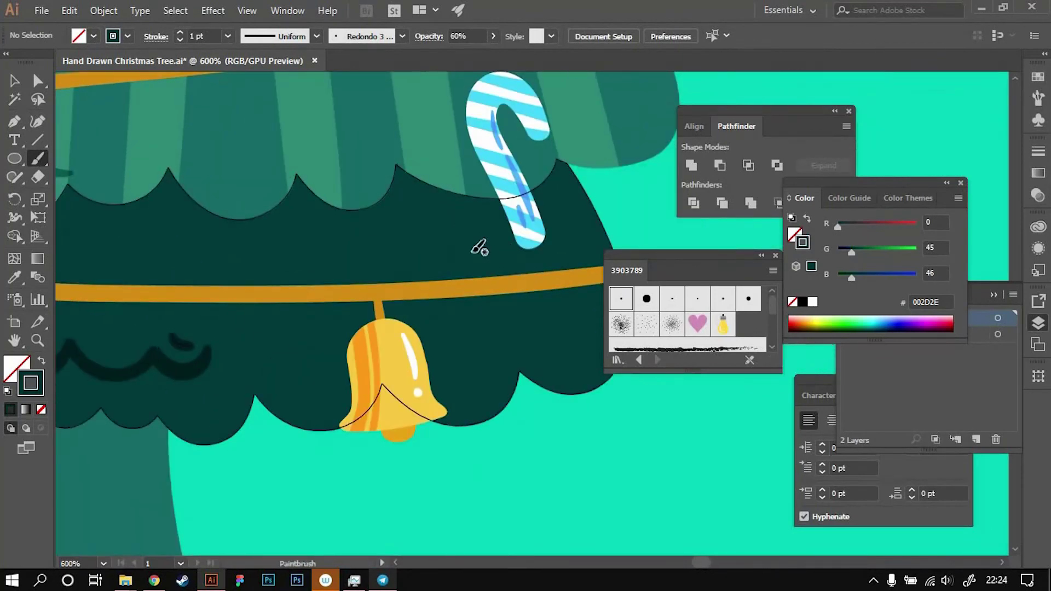
Step: Paint three more short dark-green texture marks across the tiers
left_click_drag(433, 213, 463, 257)
scroll(451, 324, "right", 3)
left_click_drag(443, 317, 457, 334)
scroll(239, 241, "left", 6)
left_click_drag(306, 211, 312, 263)
scroll(345, 239, "down", 5)
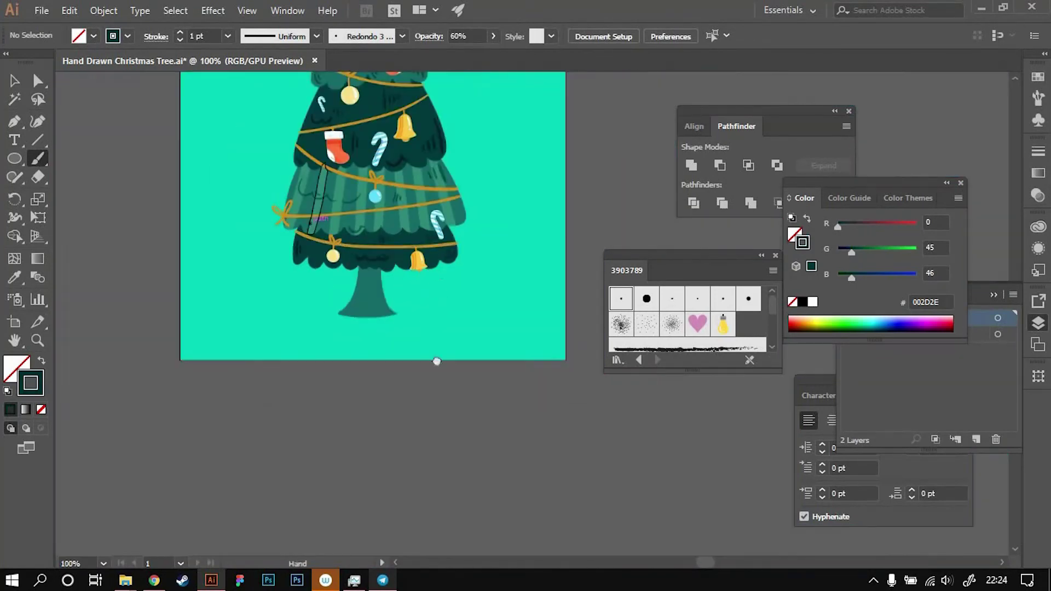
scroll(429, 317, "up", 3)
Step: Sample the trunk colour as the stroke and paint a curved wood-grain line down the trunk
key("i")
left_click(407, 465)
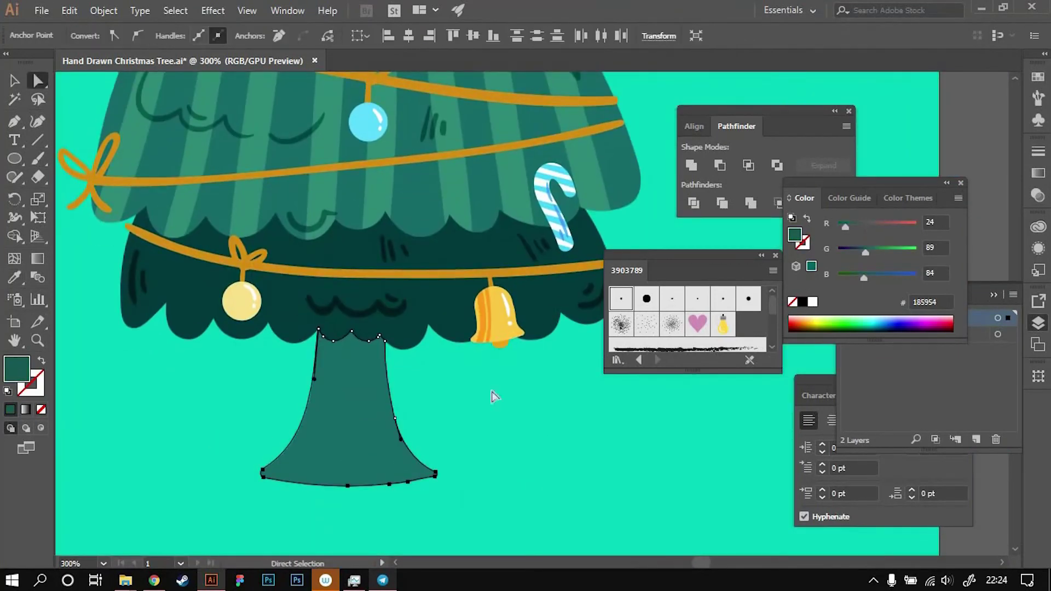
key("shift+x")
scroll(342, 450, "up", 1)
key("b")
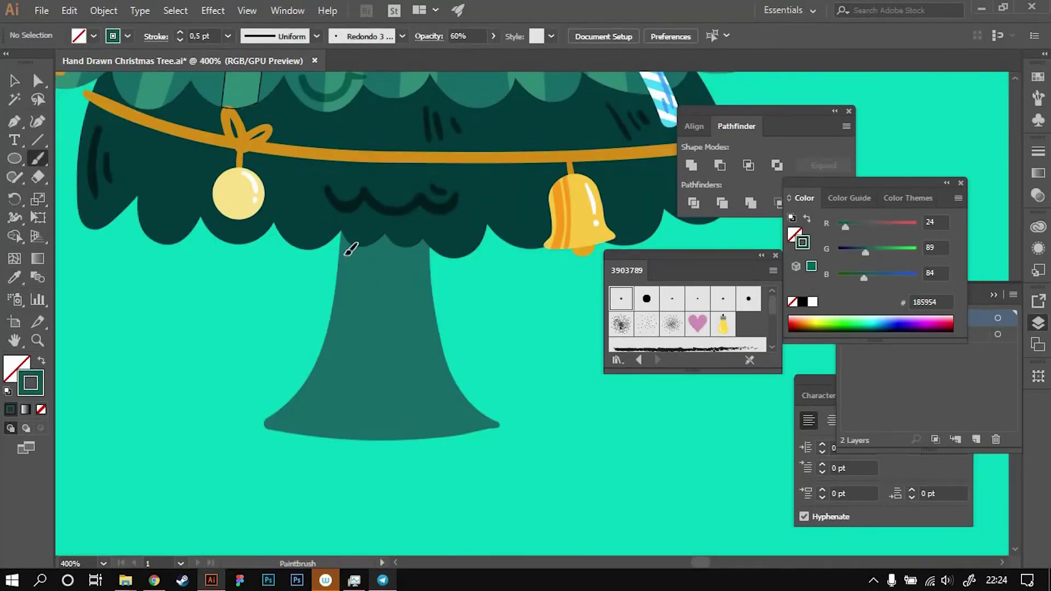
left_click_drag(444, 301, 362, 438)
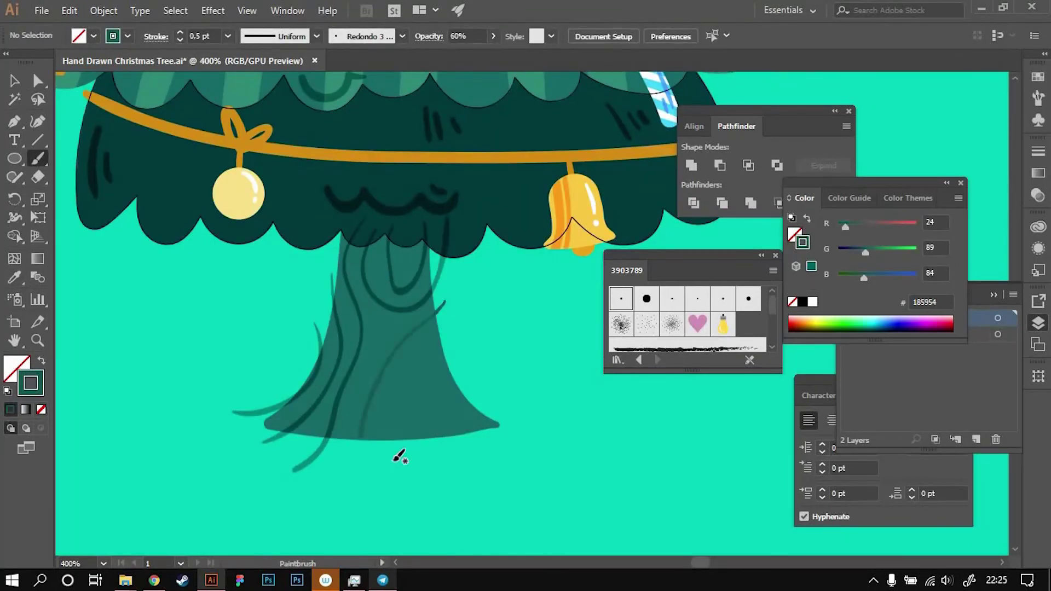
Step: Expand the grain stroke and select all trunk-group shapes for trimming with Shape Builder
key("v")
left_click(386, 337)
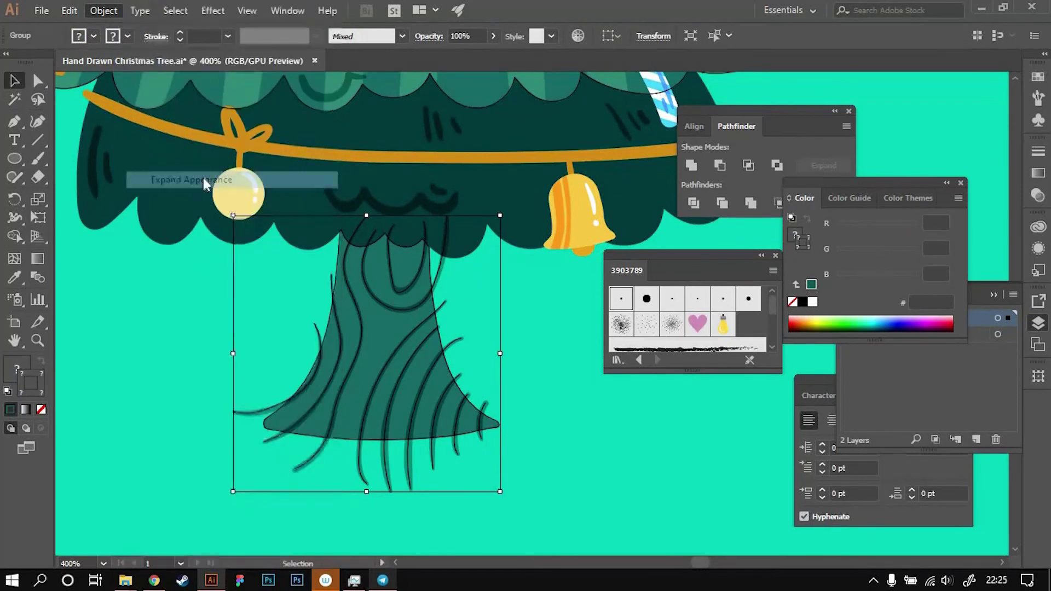
double_click(386, 336)
key("ctrl+a")
key("shift+m")
Step: Hide the panels and centre the finished Christmas tree to view it whole
scroll(399, 344, "down", 2)
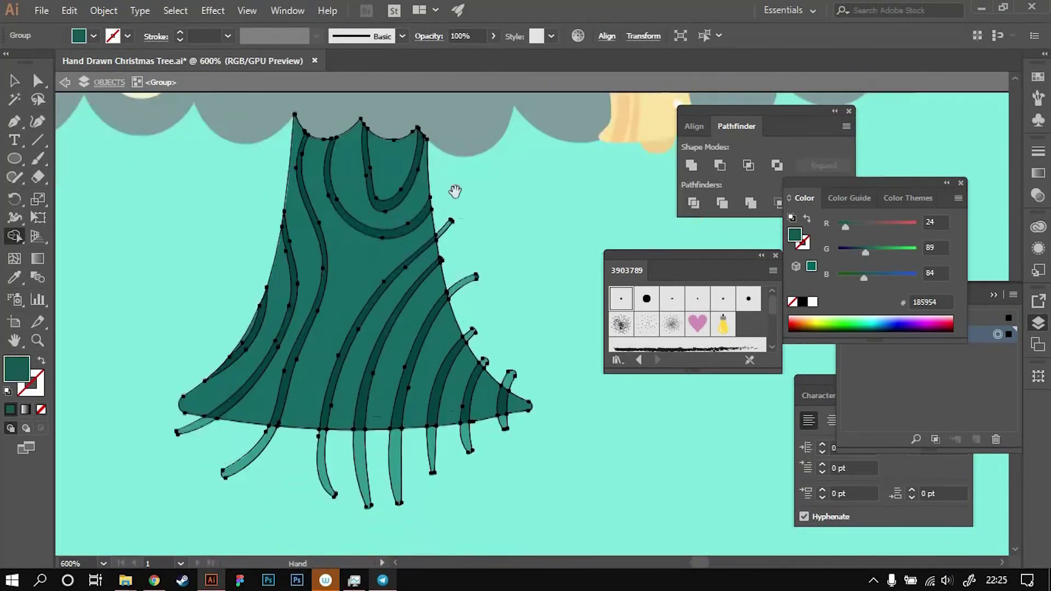
key("ctrl+plus")
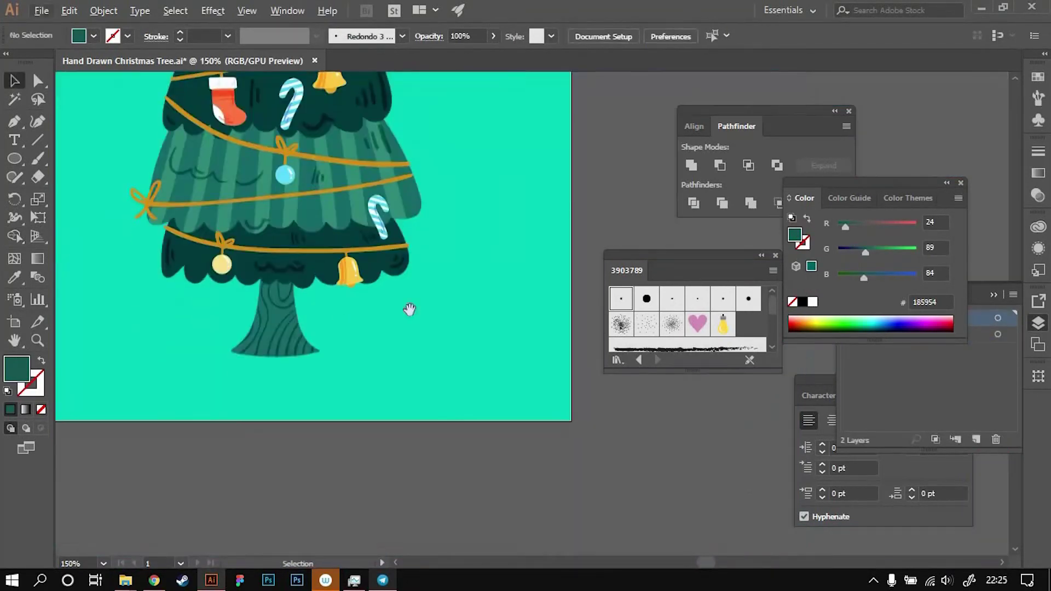
key("Tab")
left_click_drag(522, 302, 666, 276)
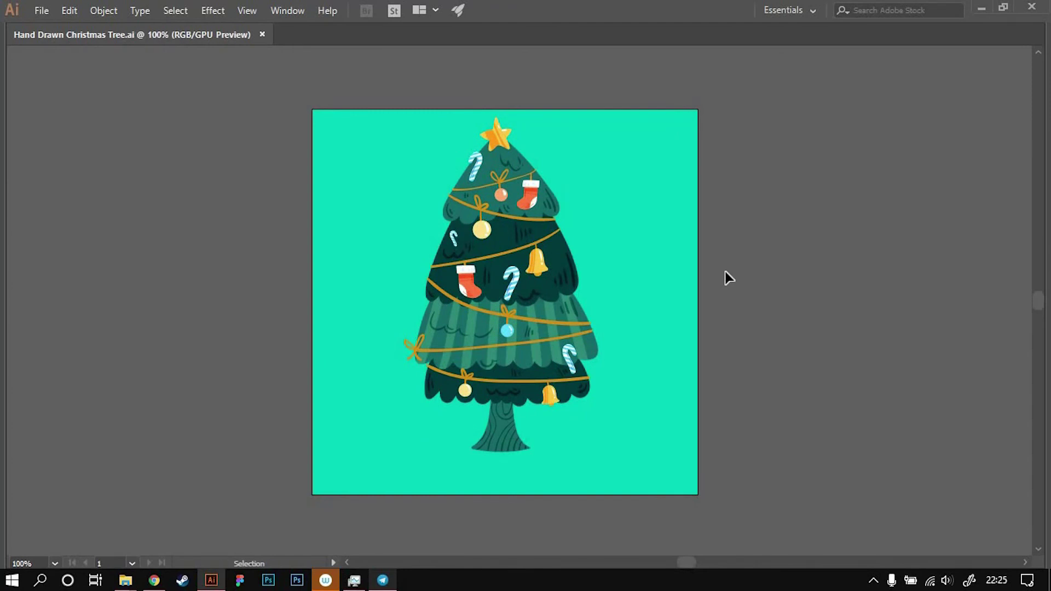